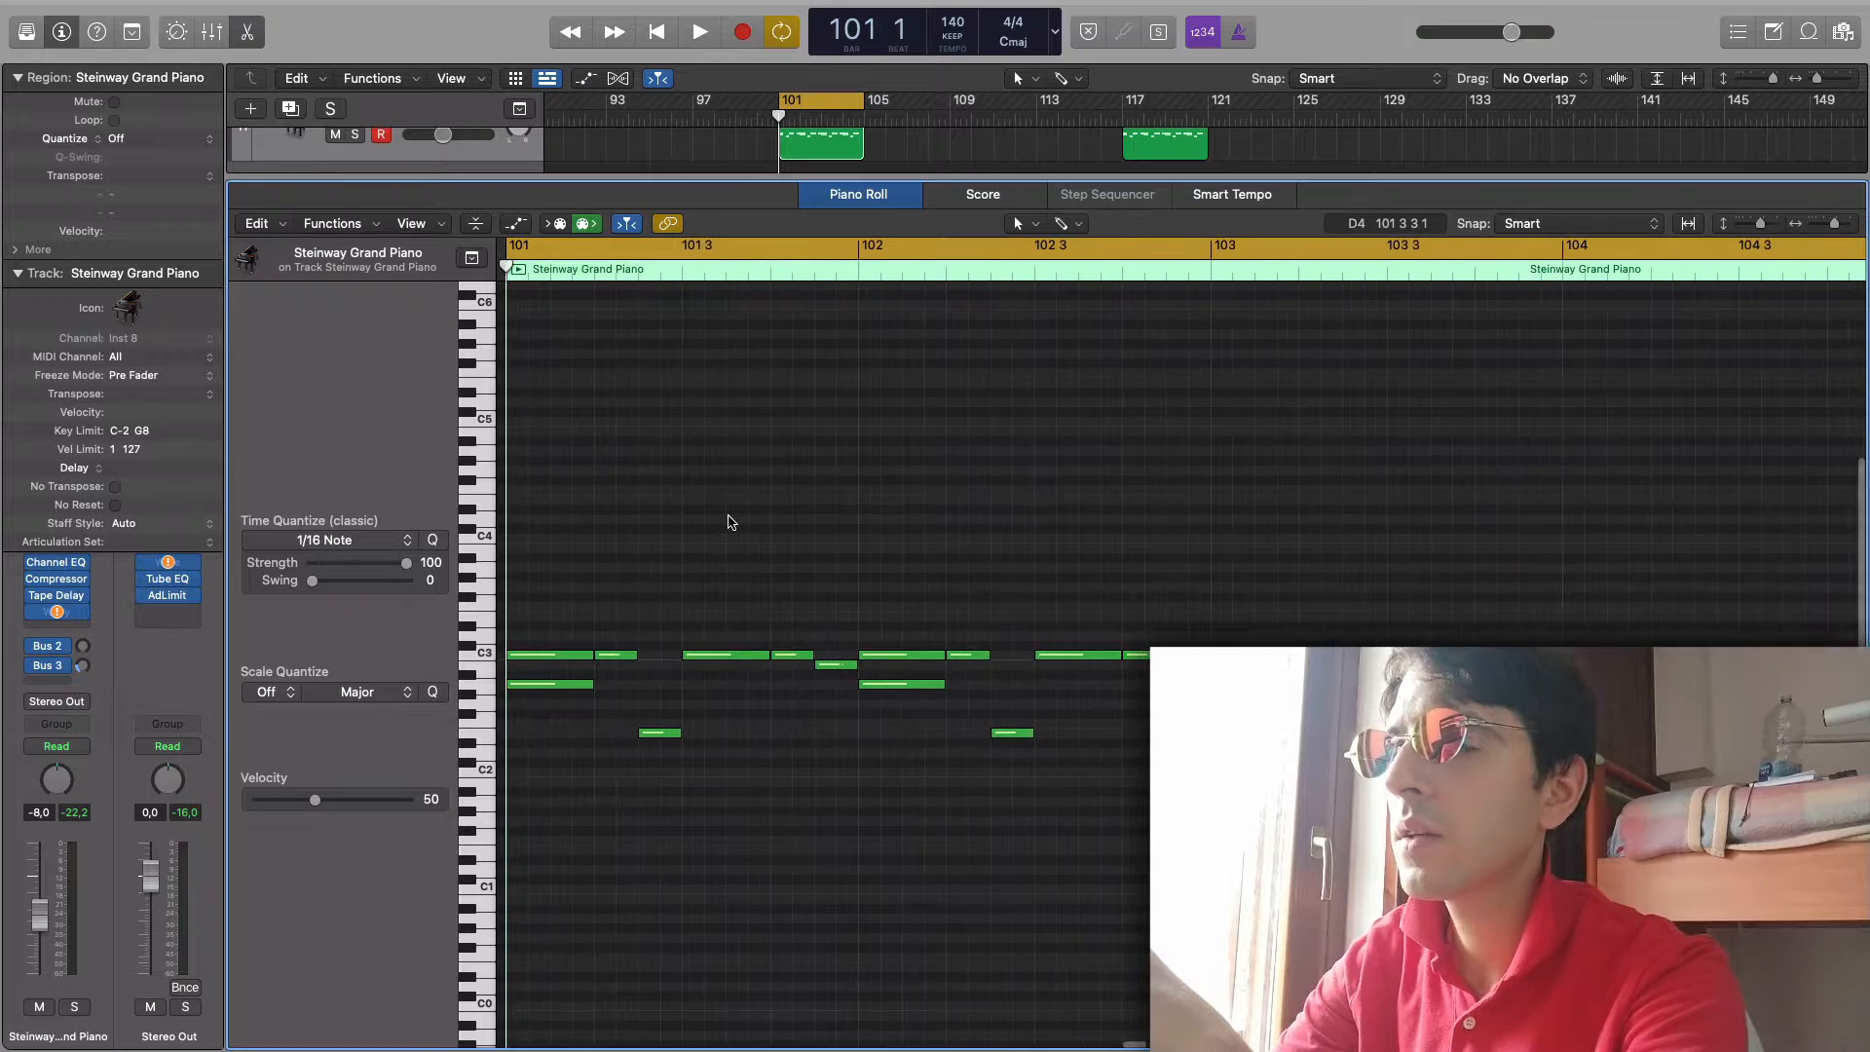
- Add low D#1 and A1 notes at the start of bar 101, beneath the opening melody notes
scroll(728, 522, left, 2)
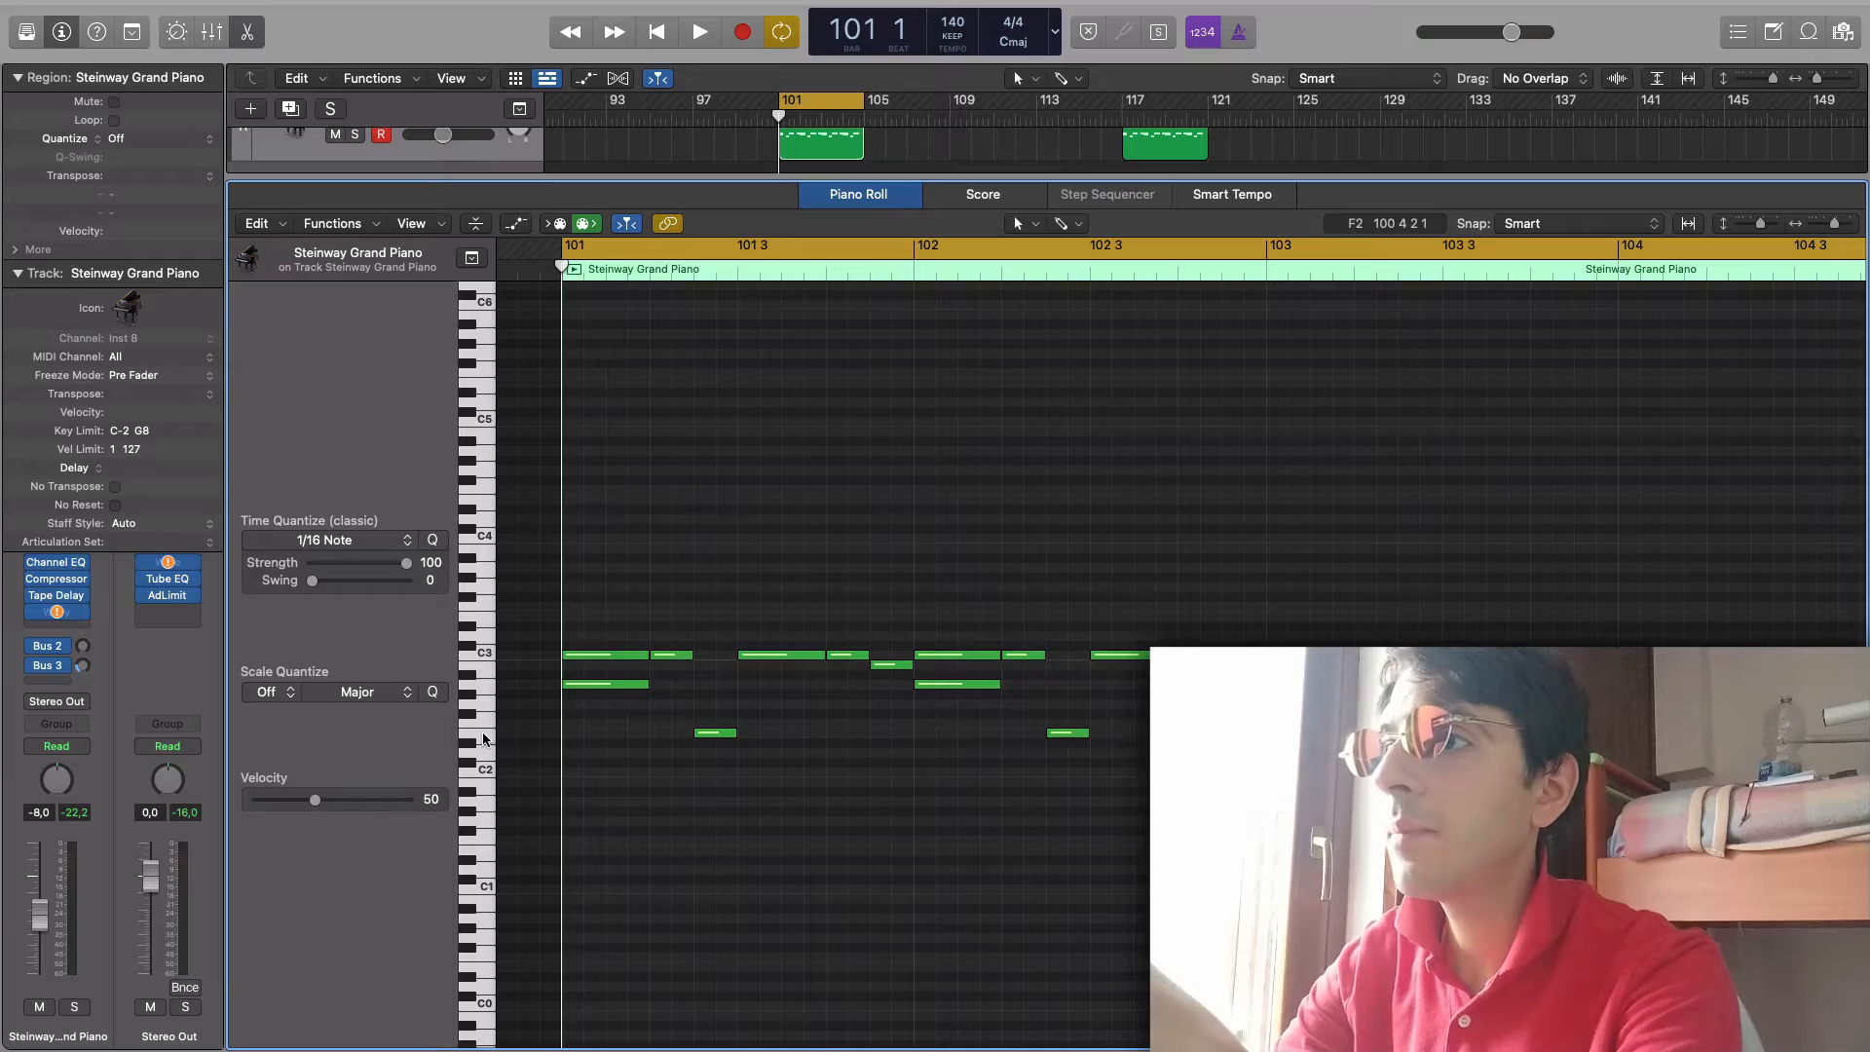
click(482, 733)
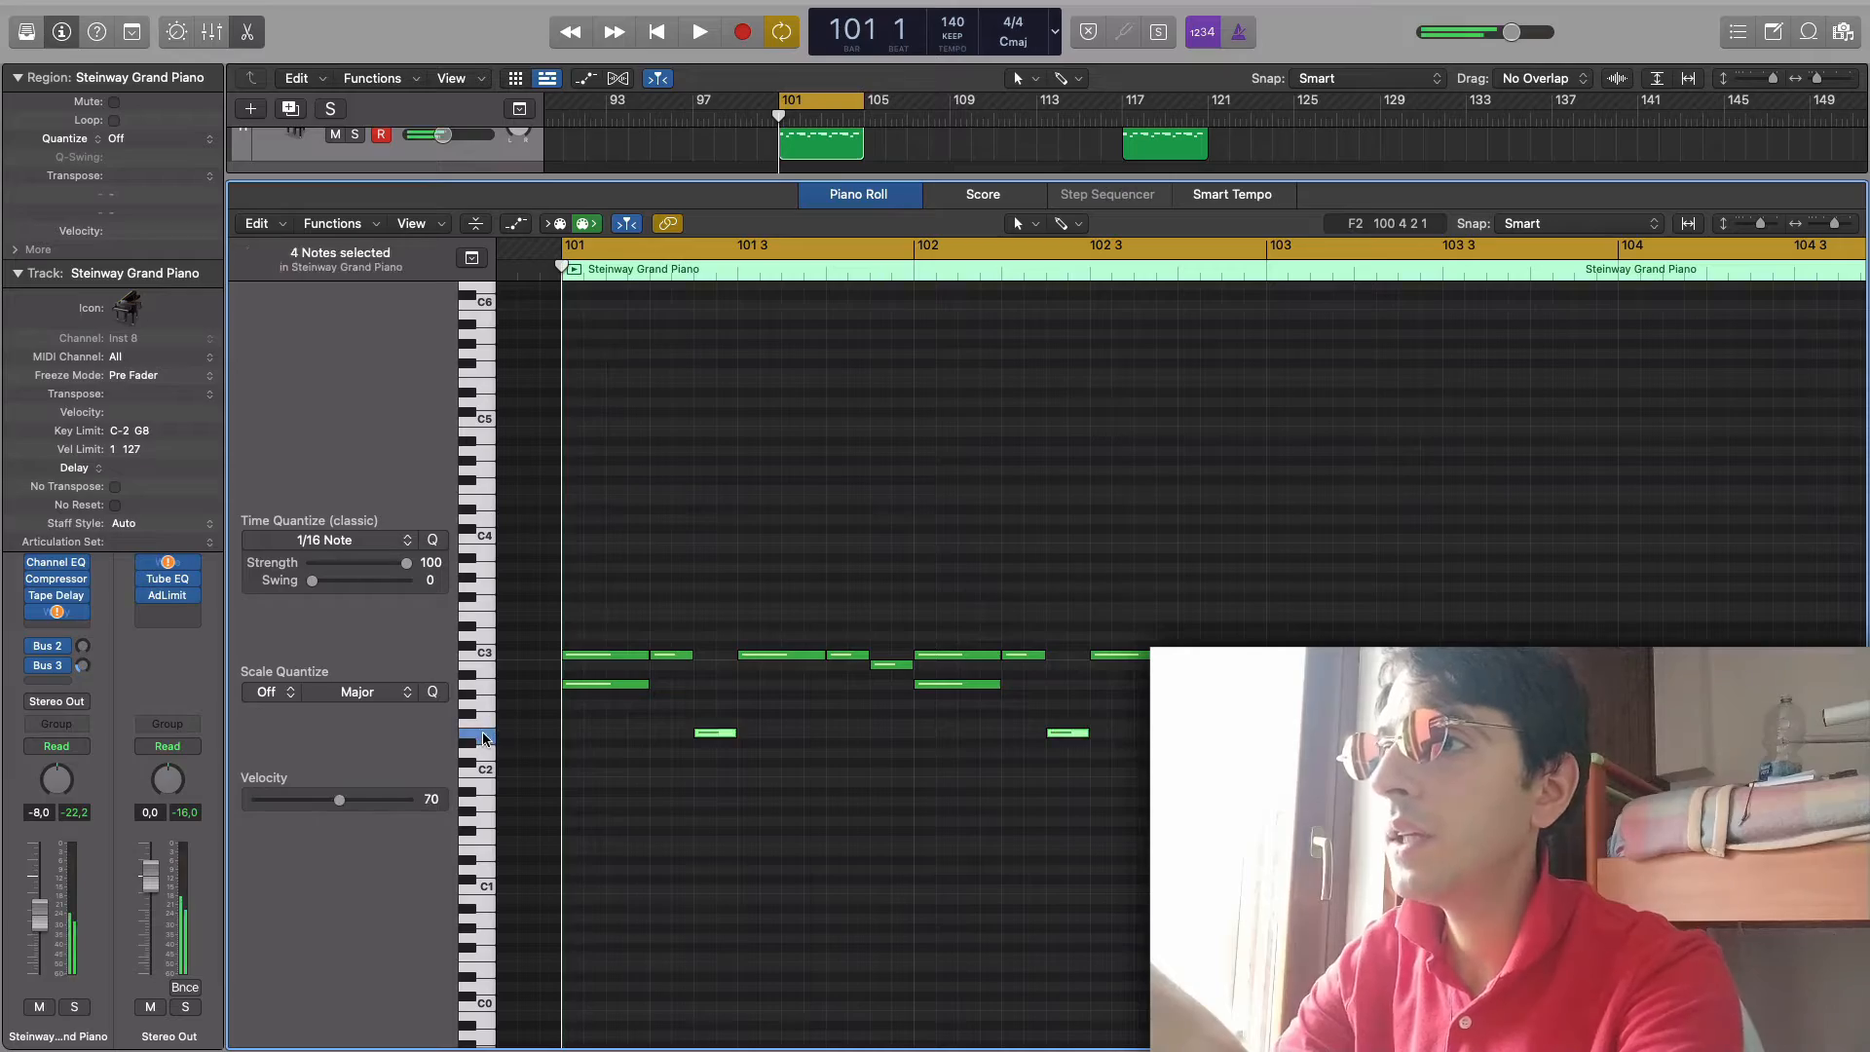
click(577, 860)
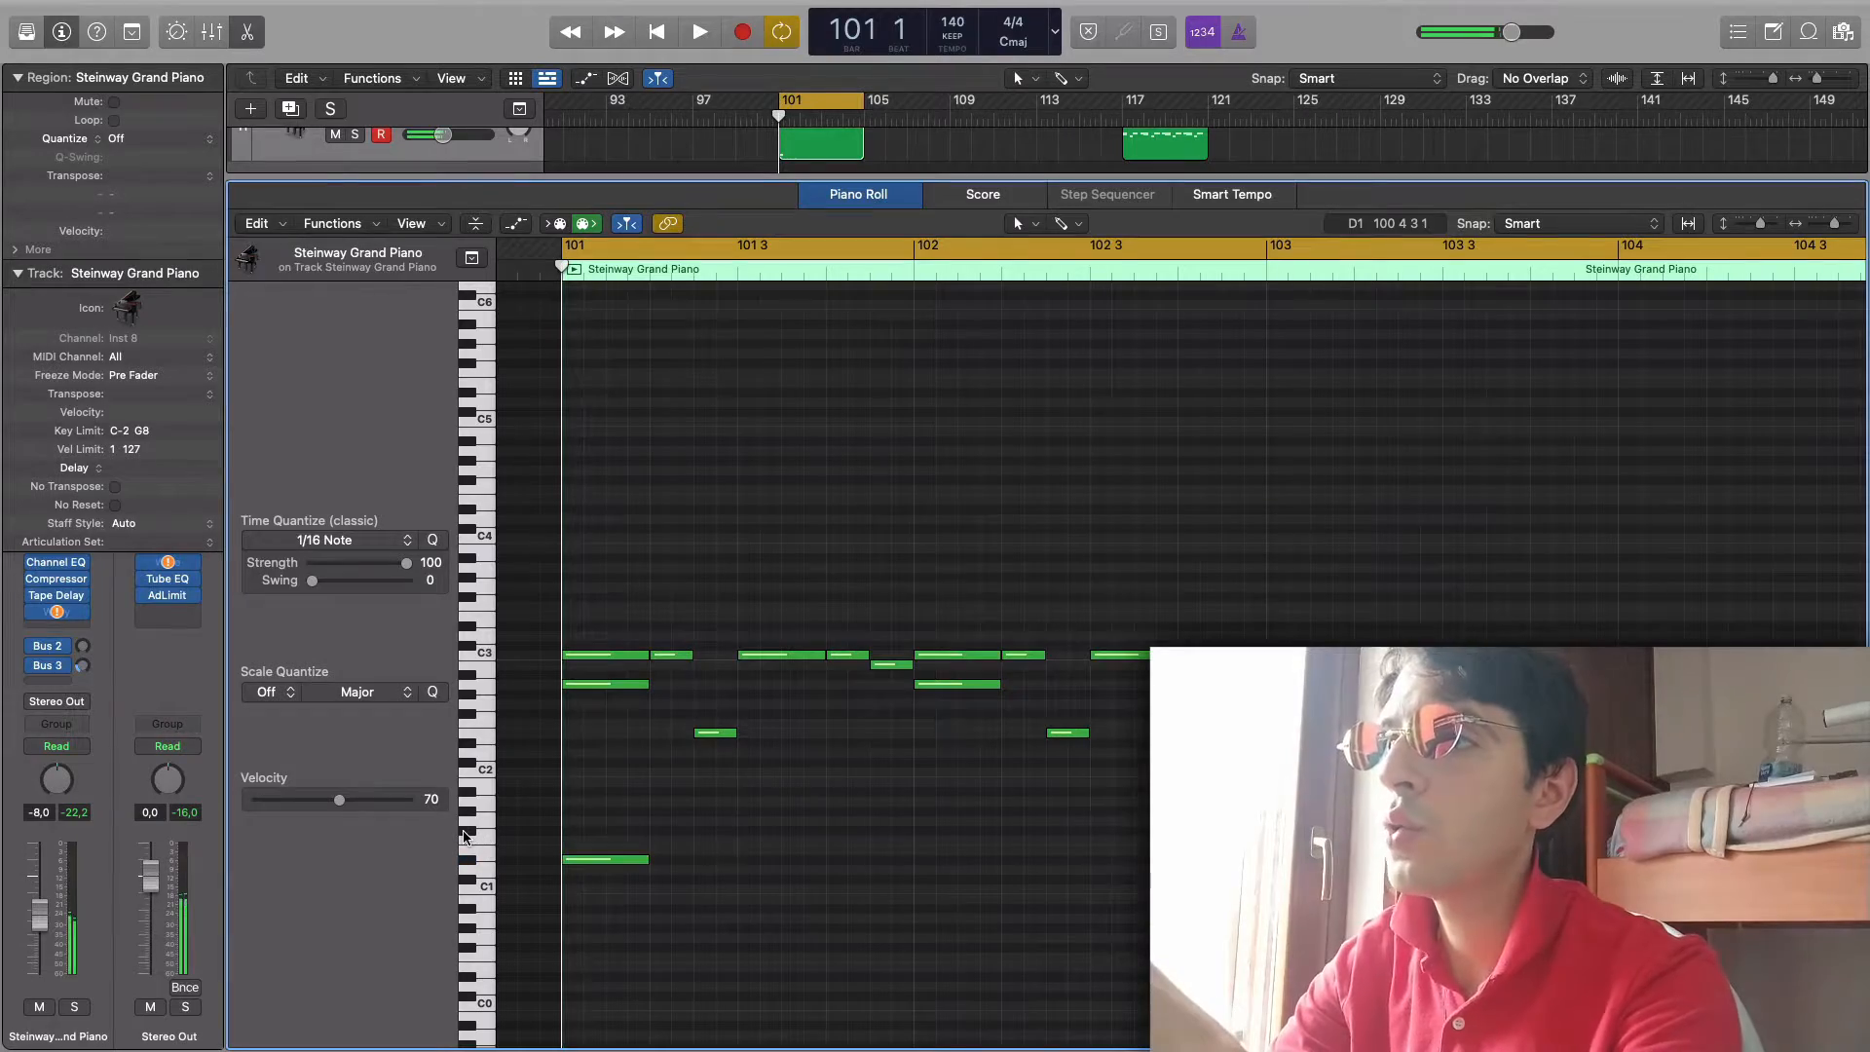
click(575, 812)
click(580, 686)
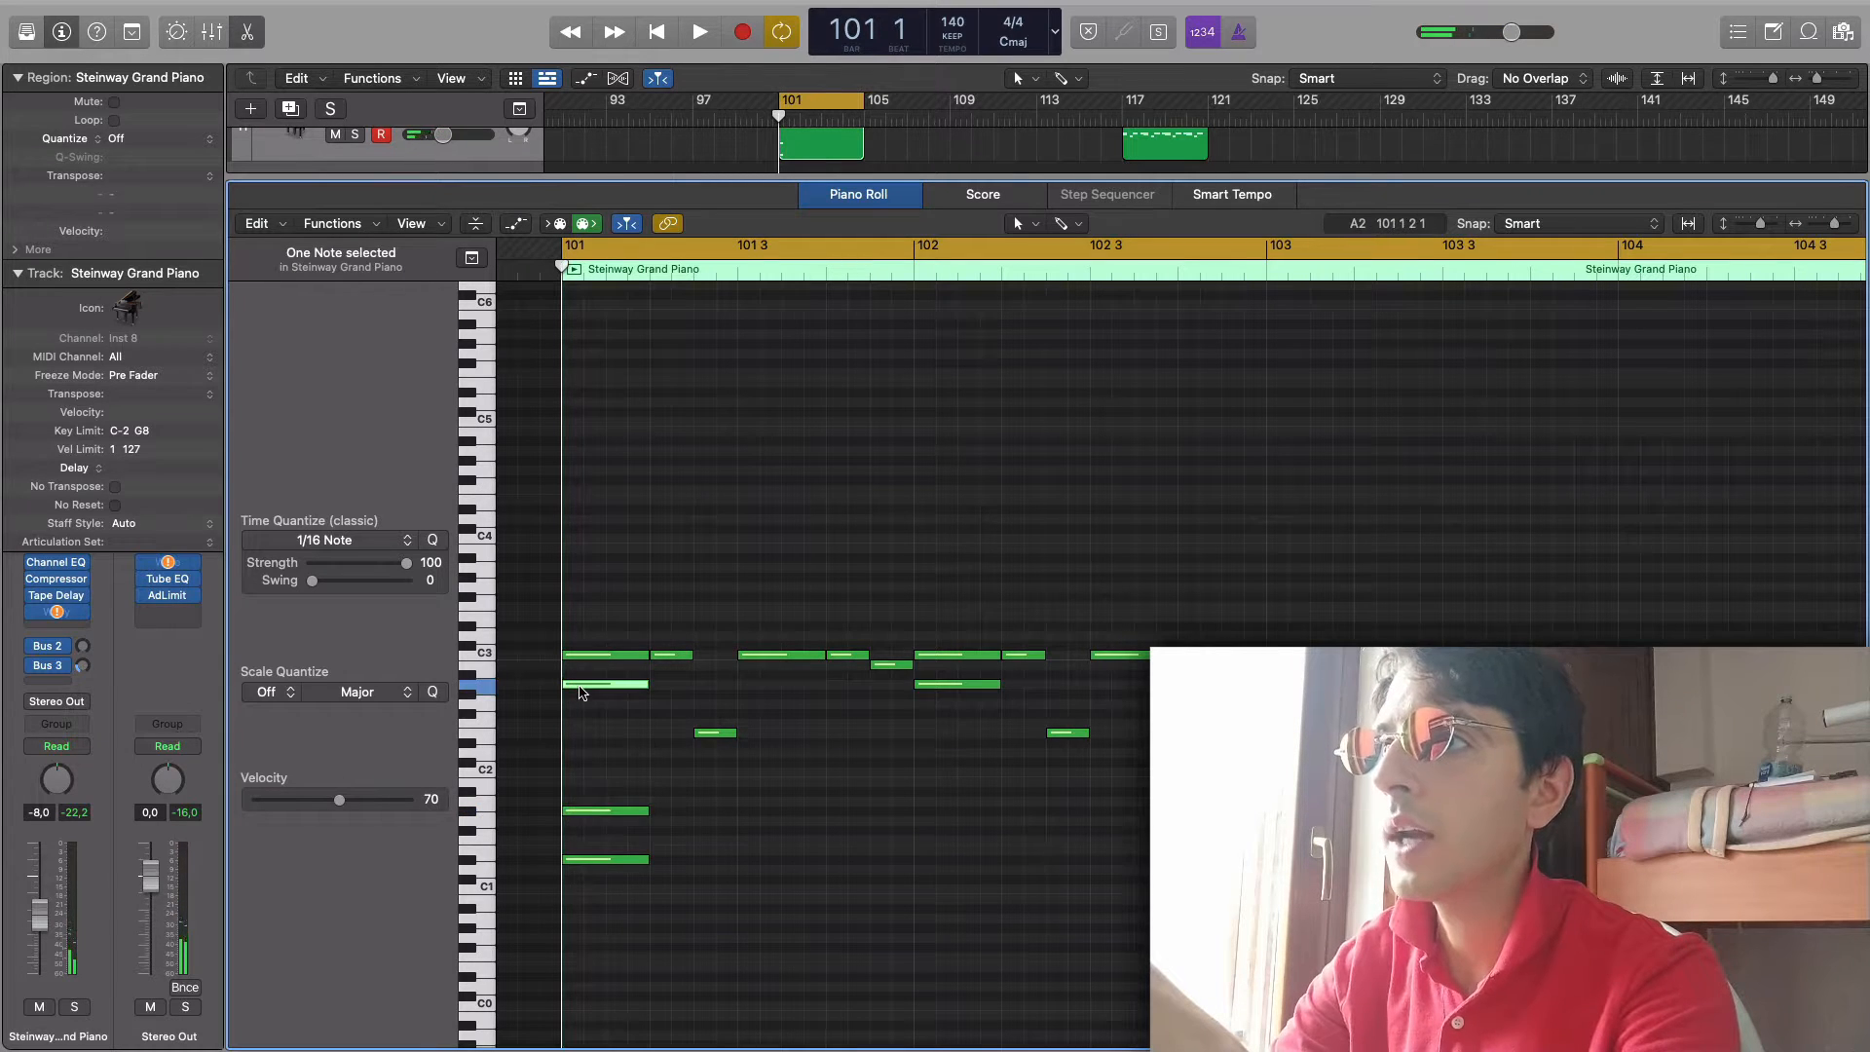
drag(578, 810, 570, 802)
- Audition the low D#1 and A1 pitches and the melody's E2 and A2 on the piano keyboard to compare them
click(471, 862)
click(481, 855)
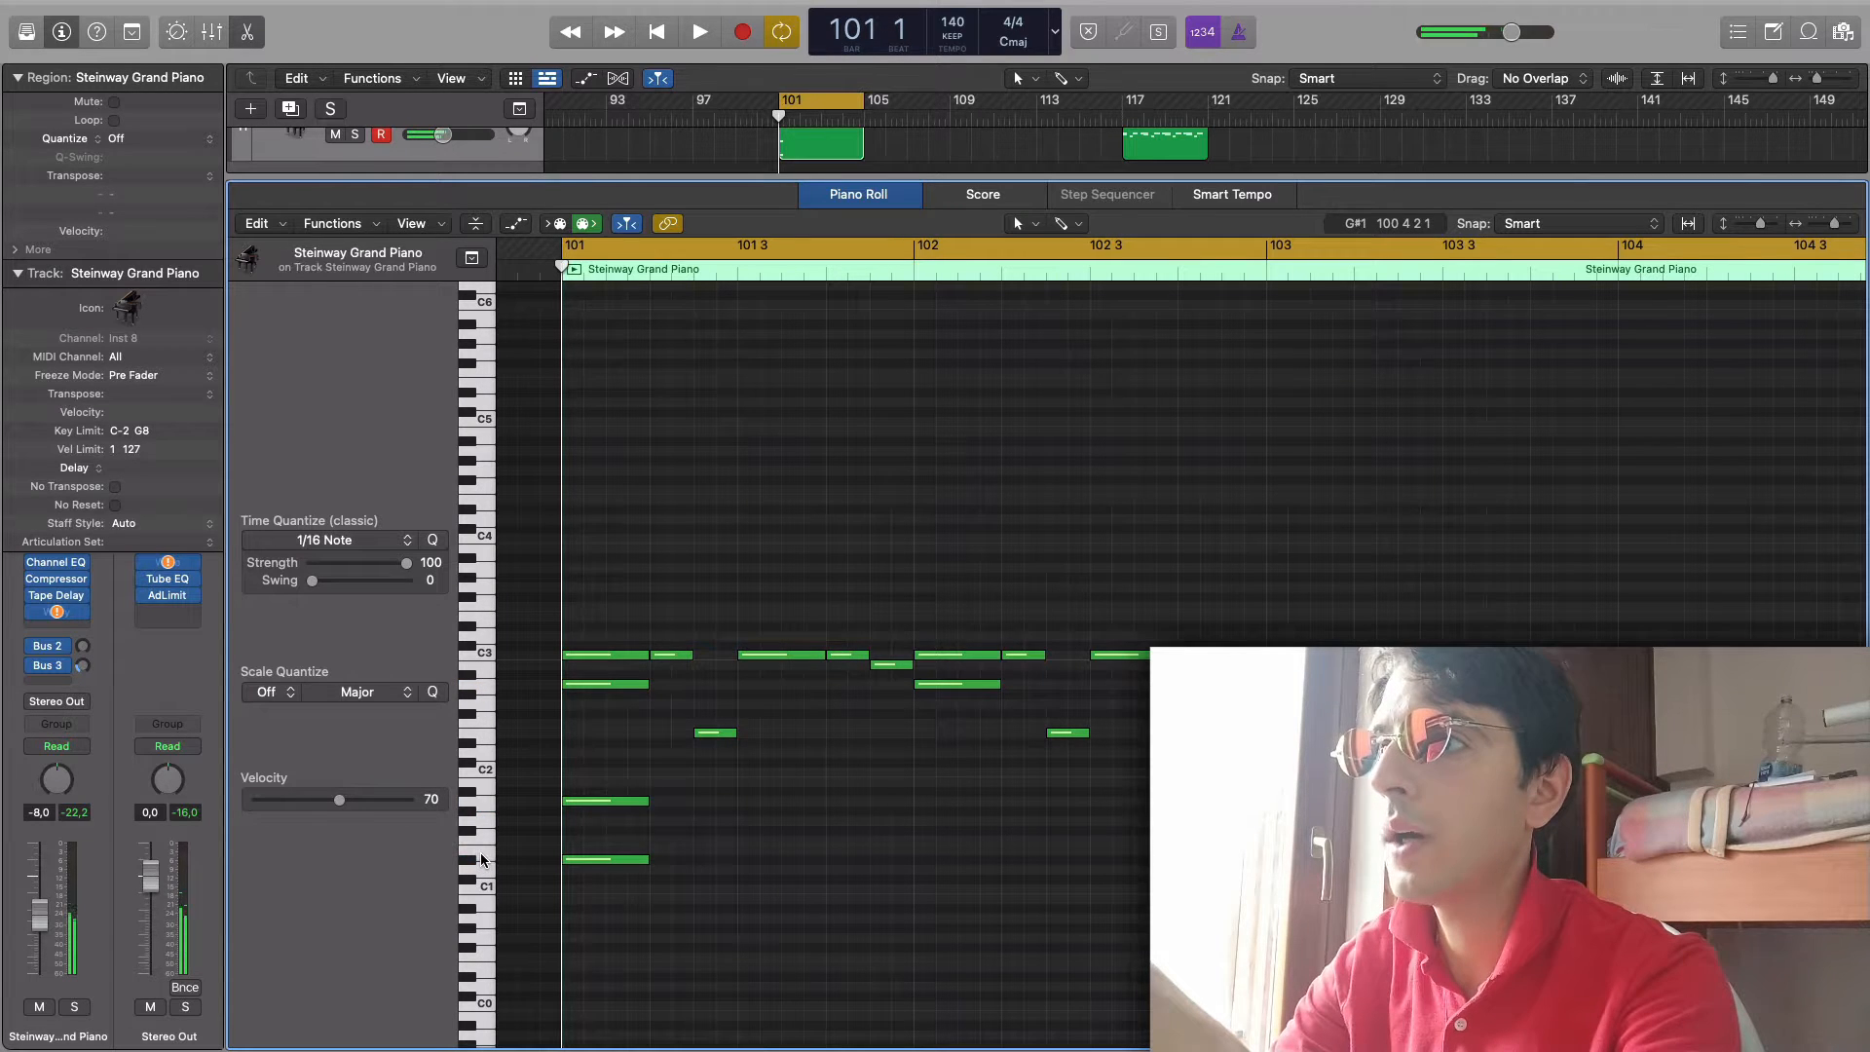
click(479, 799)
click(477, 734)
click(481, 722)
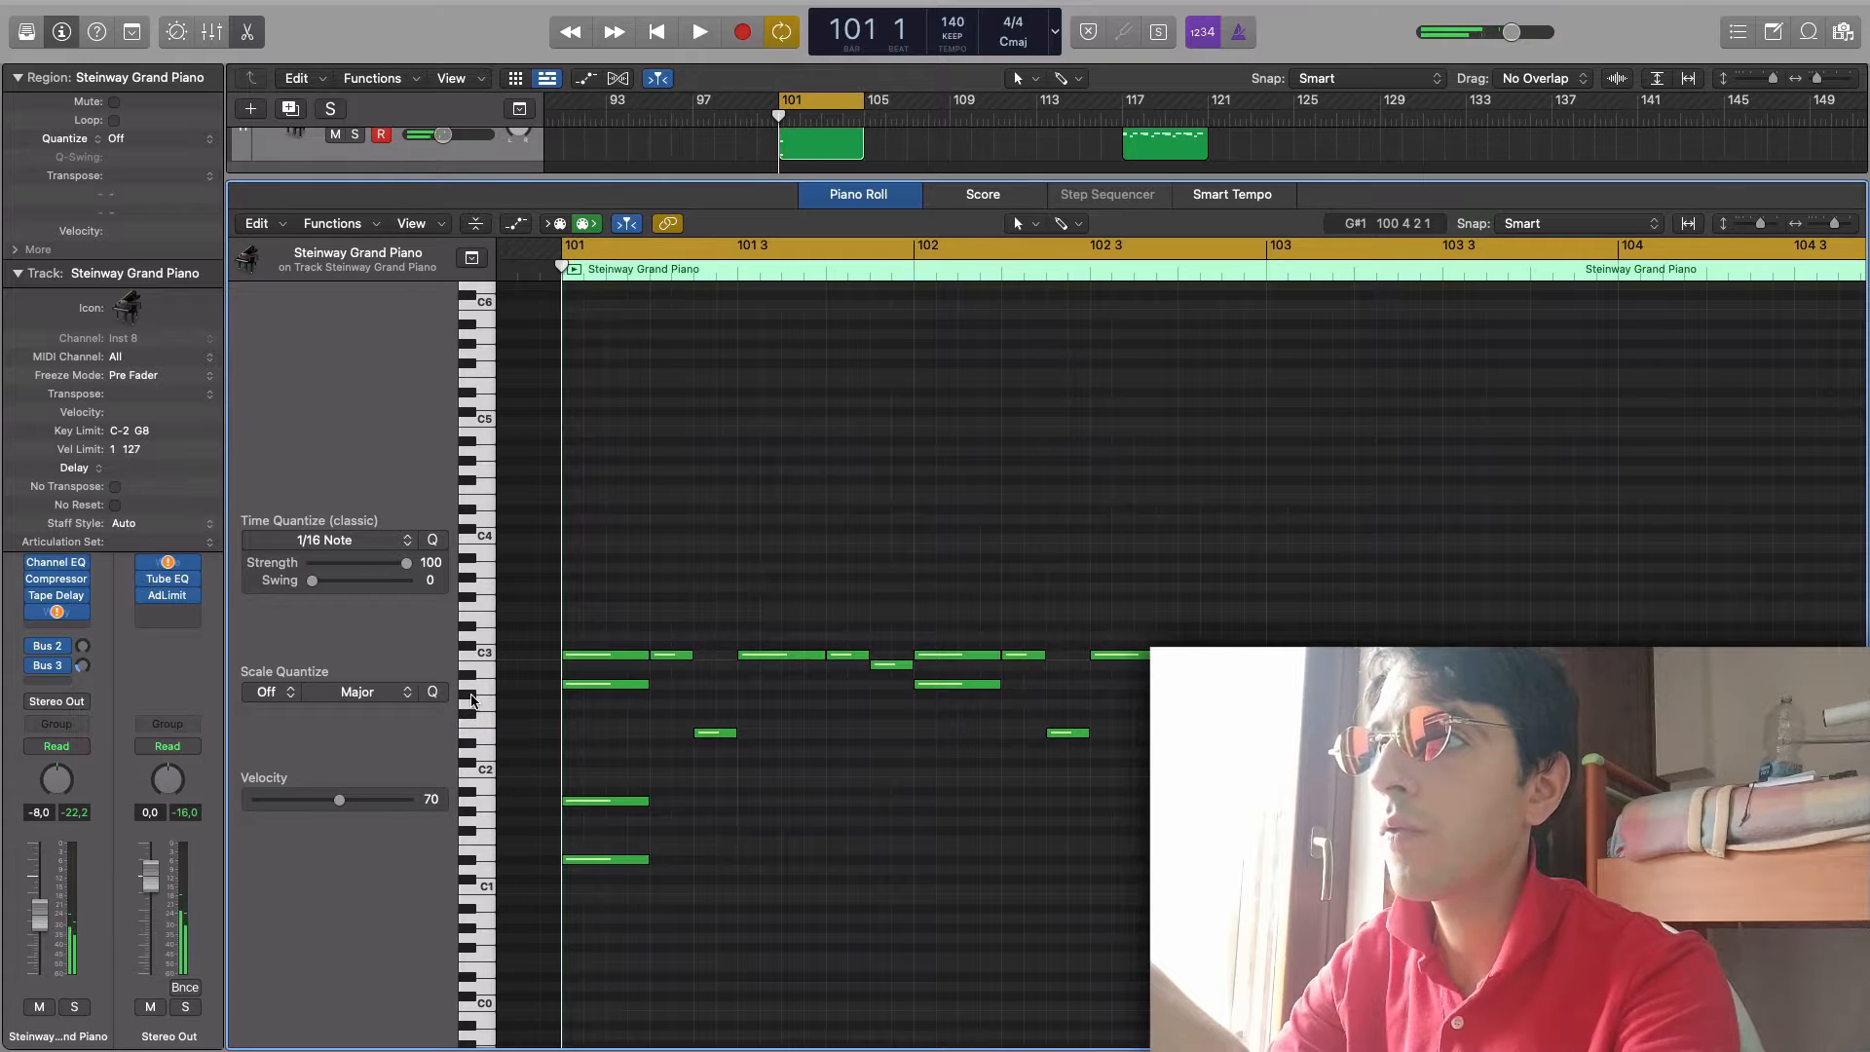
click(482, 688)
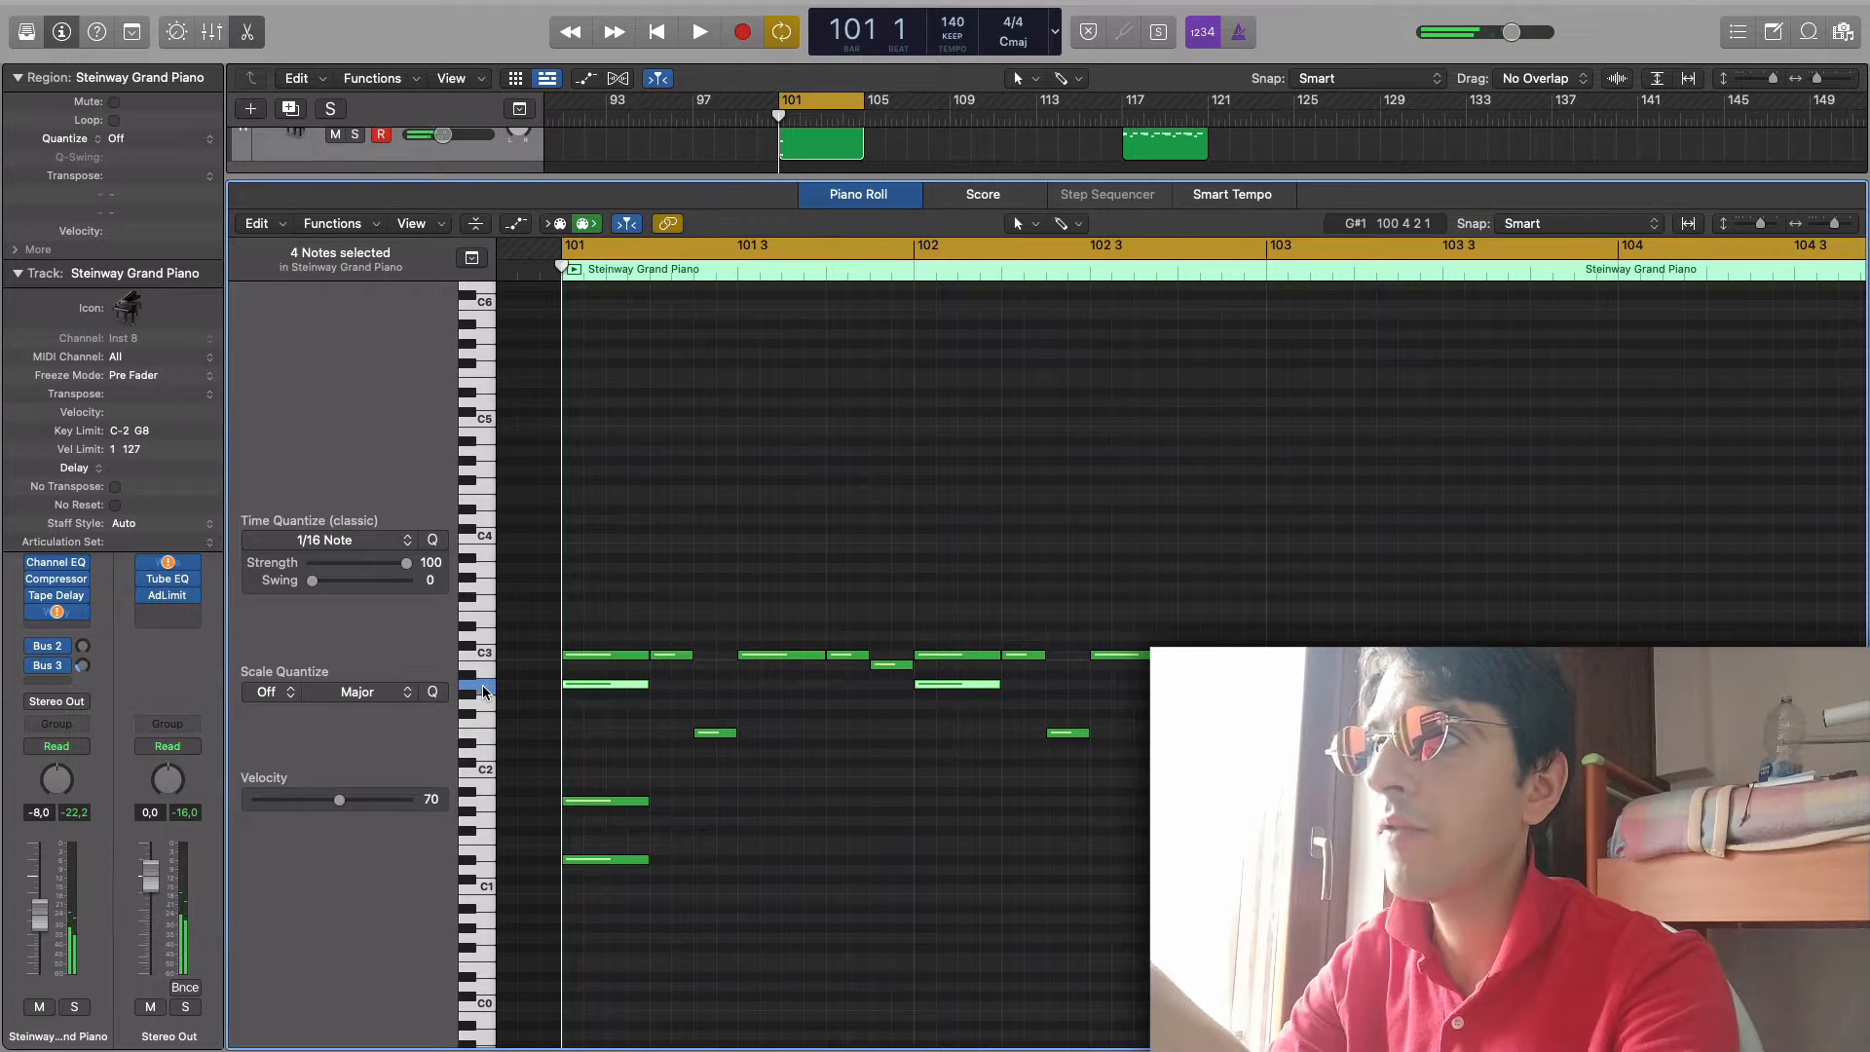
click(488, 844)
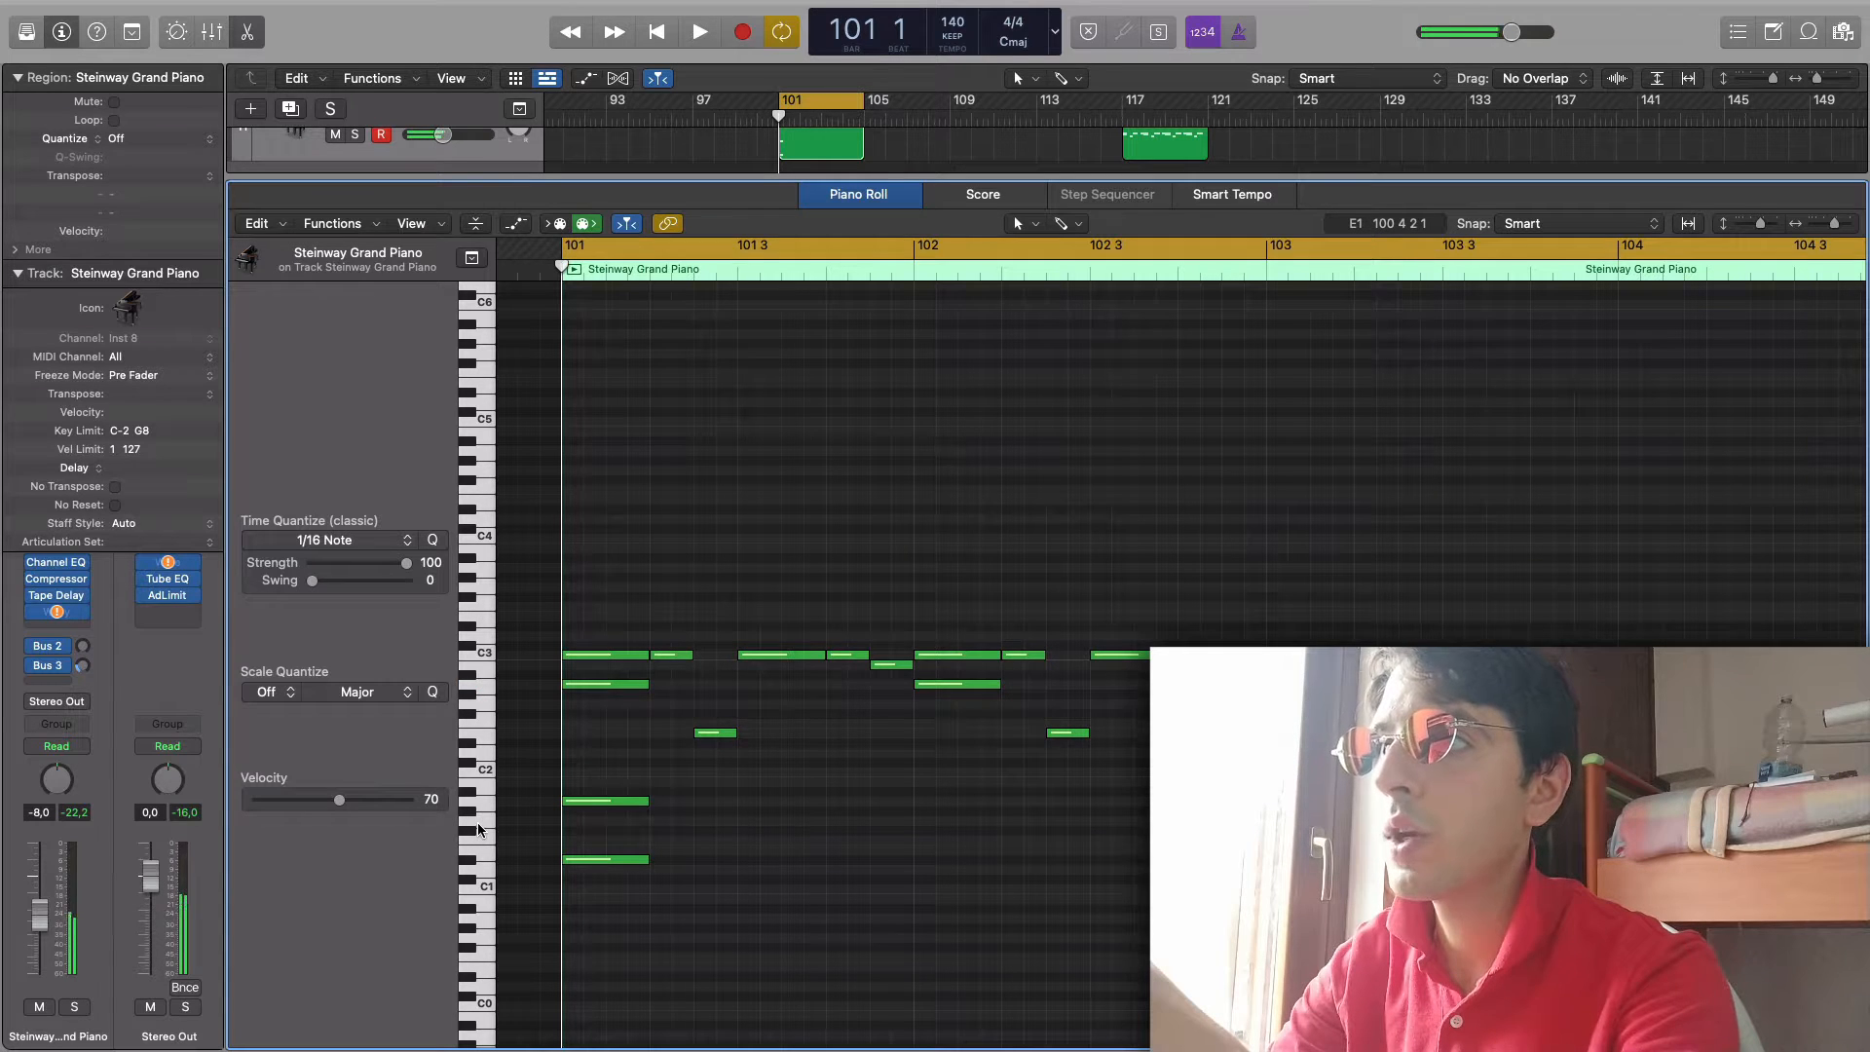
click(482, 803)
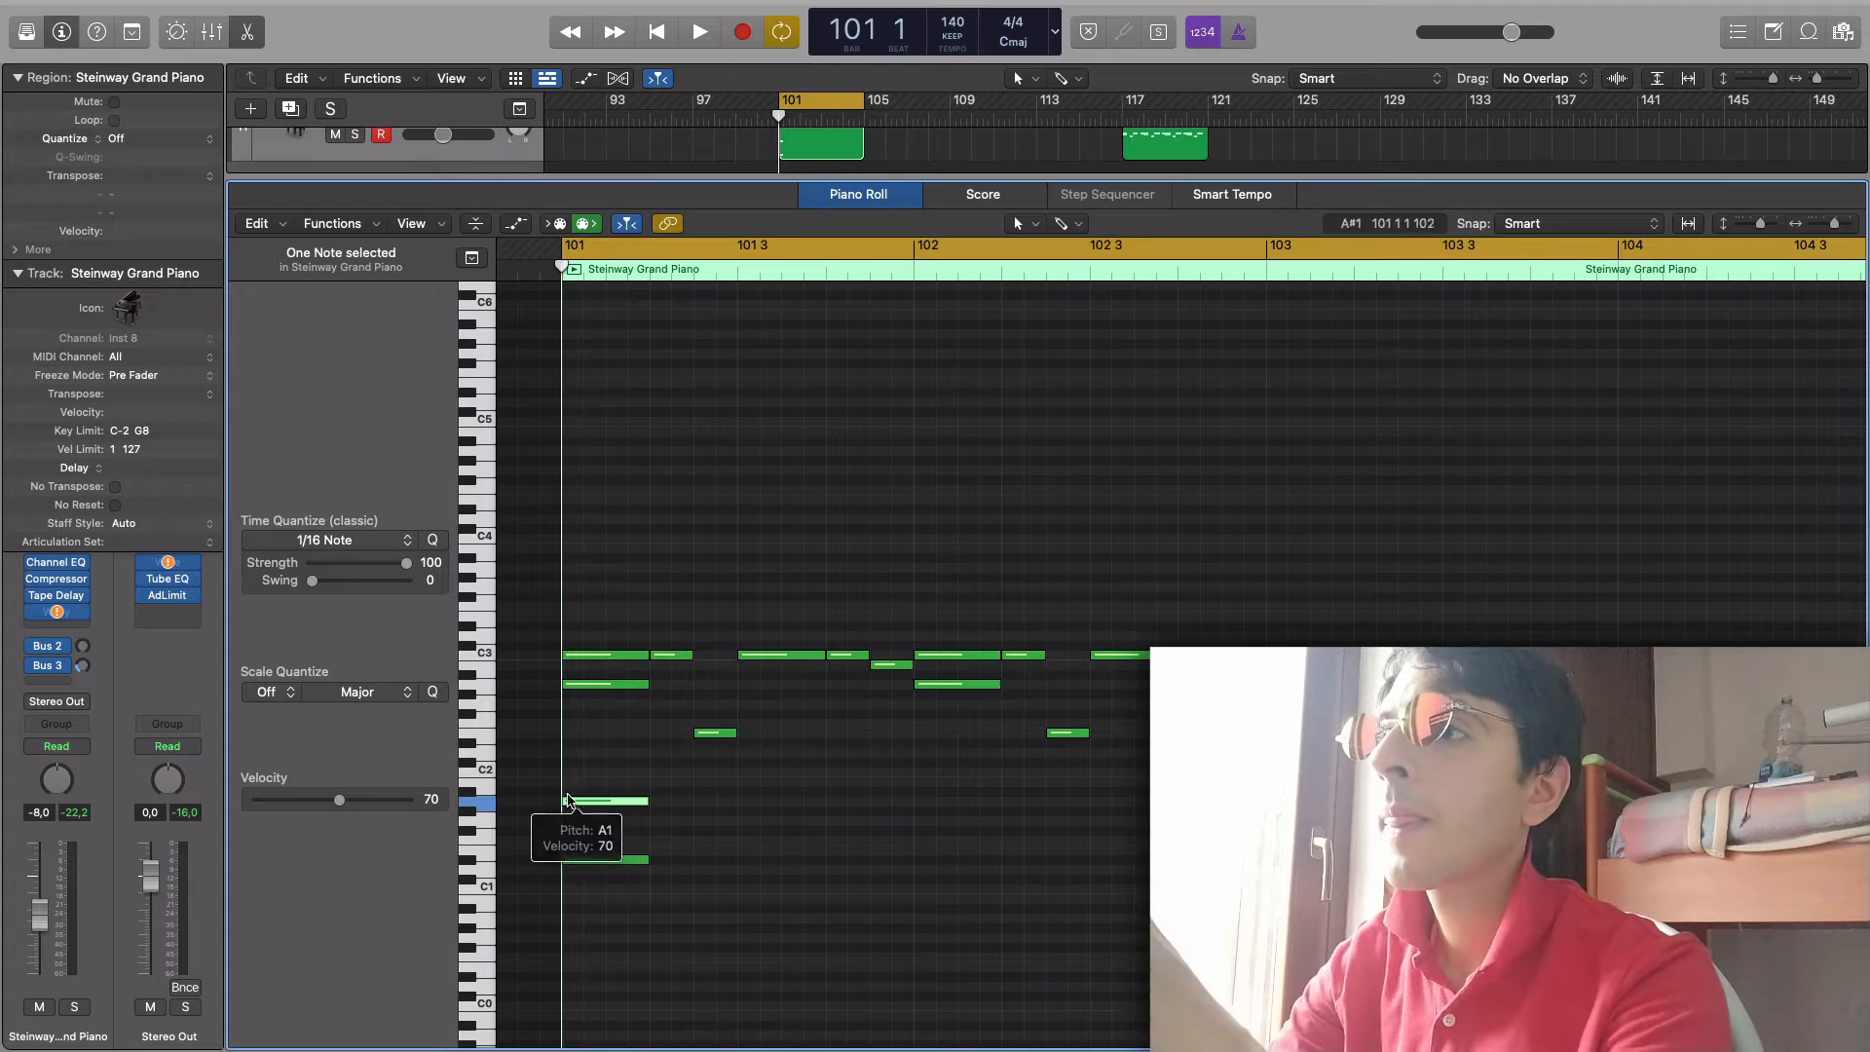
click(470, 793)
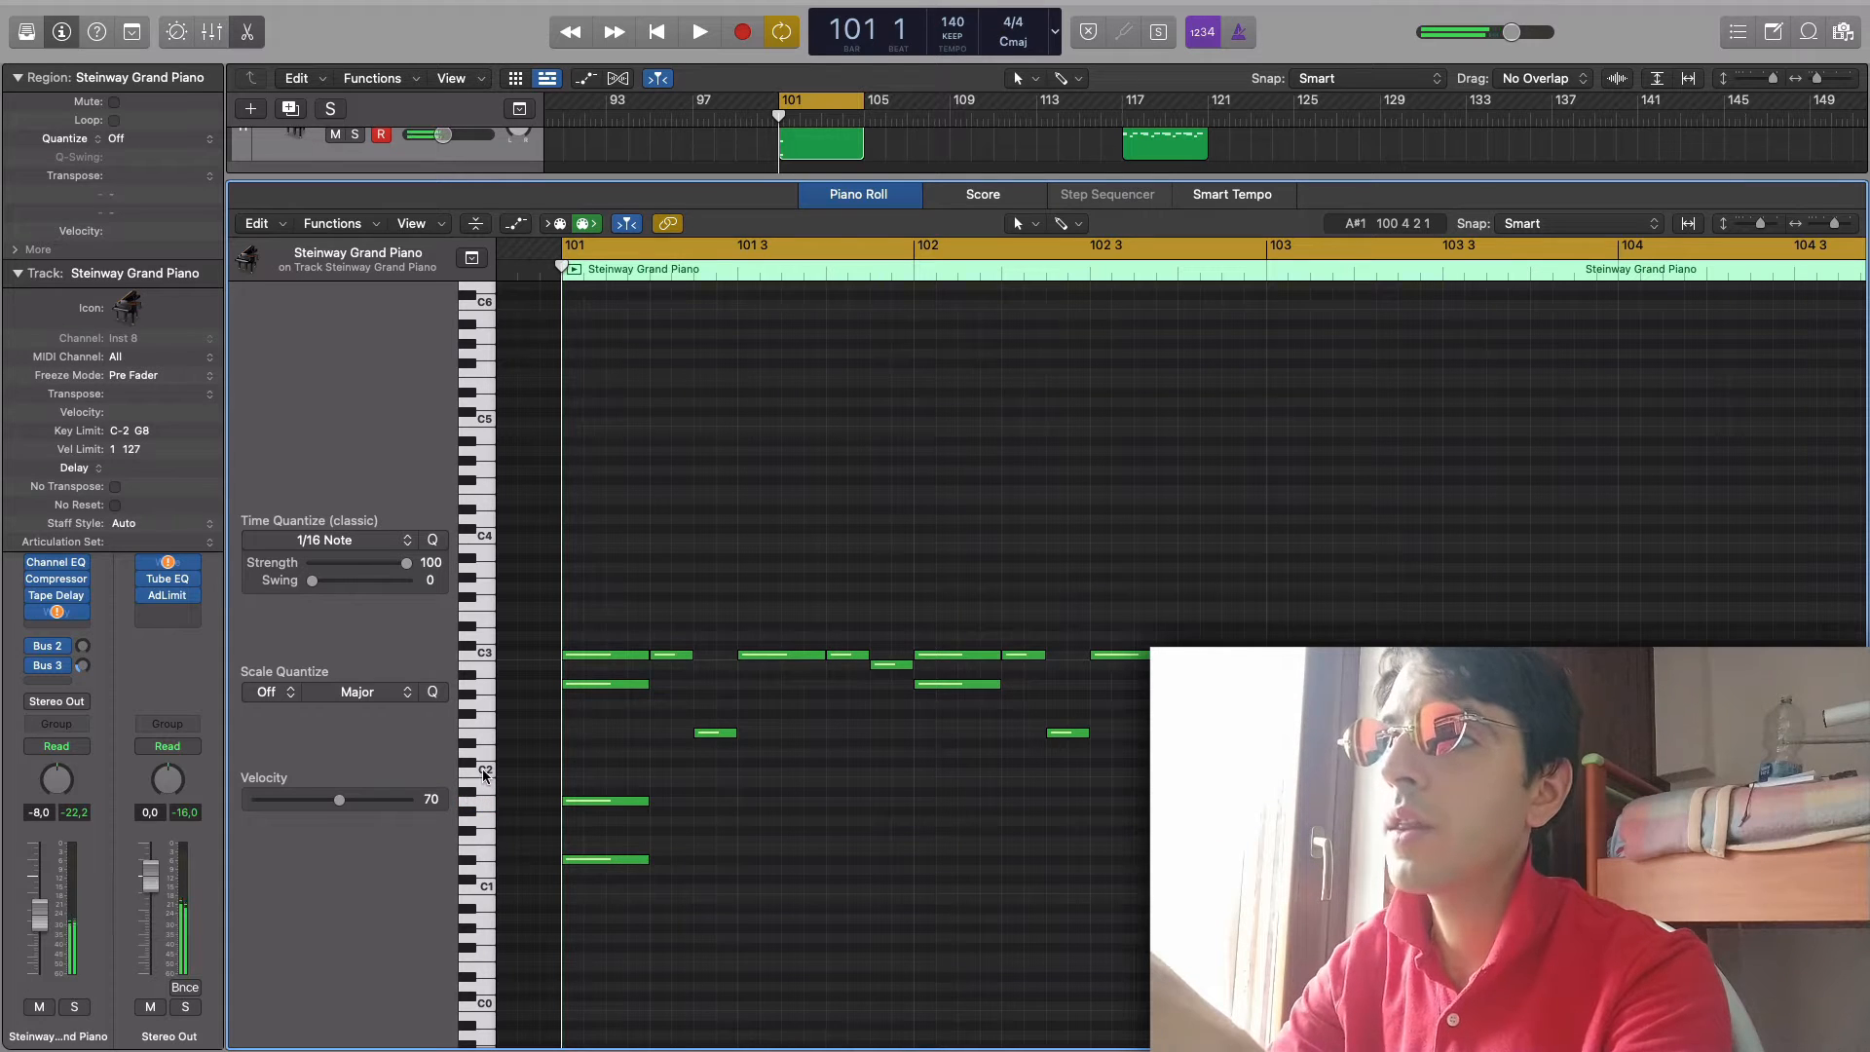
- Add a C2 note at the start of bar 101 and audition the C3 melody note above it
super+click(575, 772)
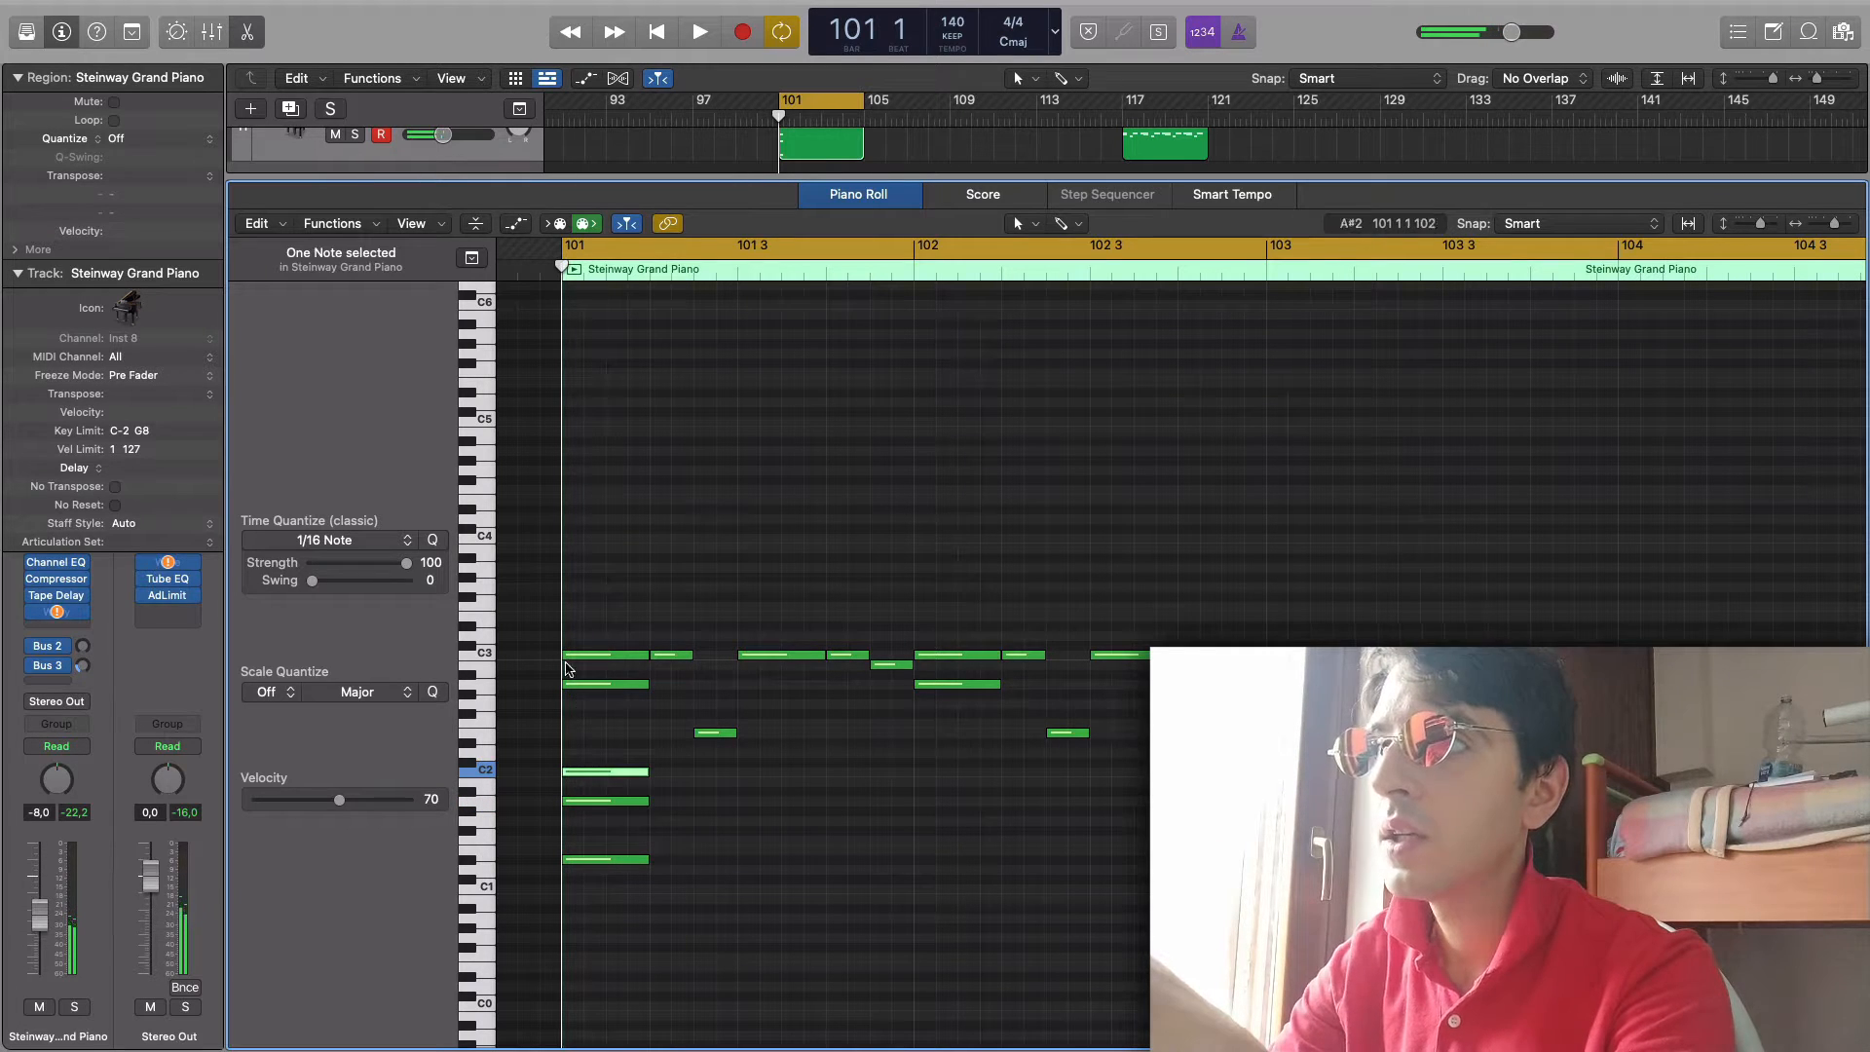
click(581, 631)
click(582, 656)
- Copy the three low notes, paste them three times across bar 101, and reshape the copies to follow the melody's rhythm
drag(645, 938, 605, 770)
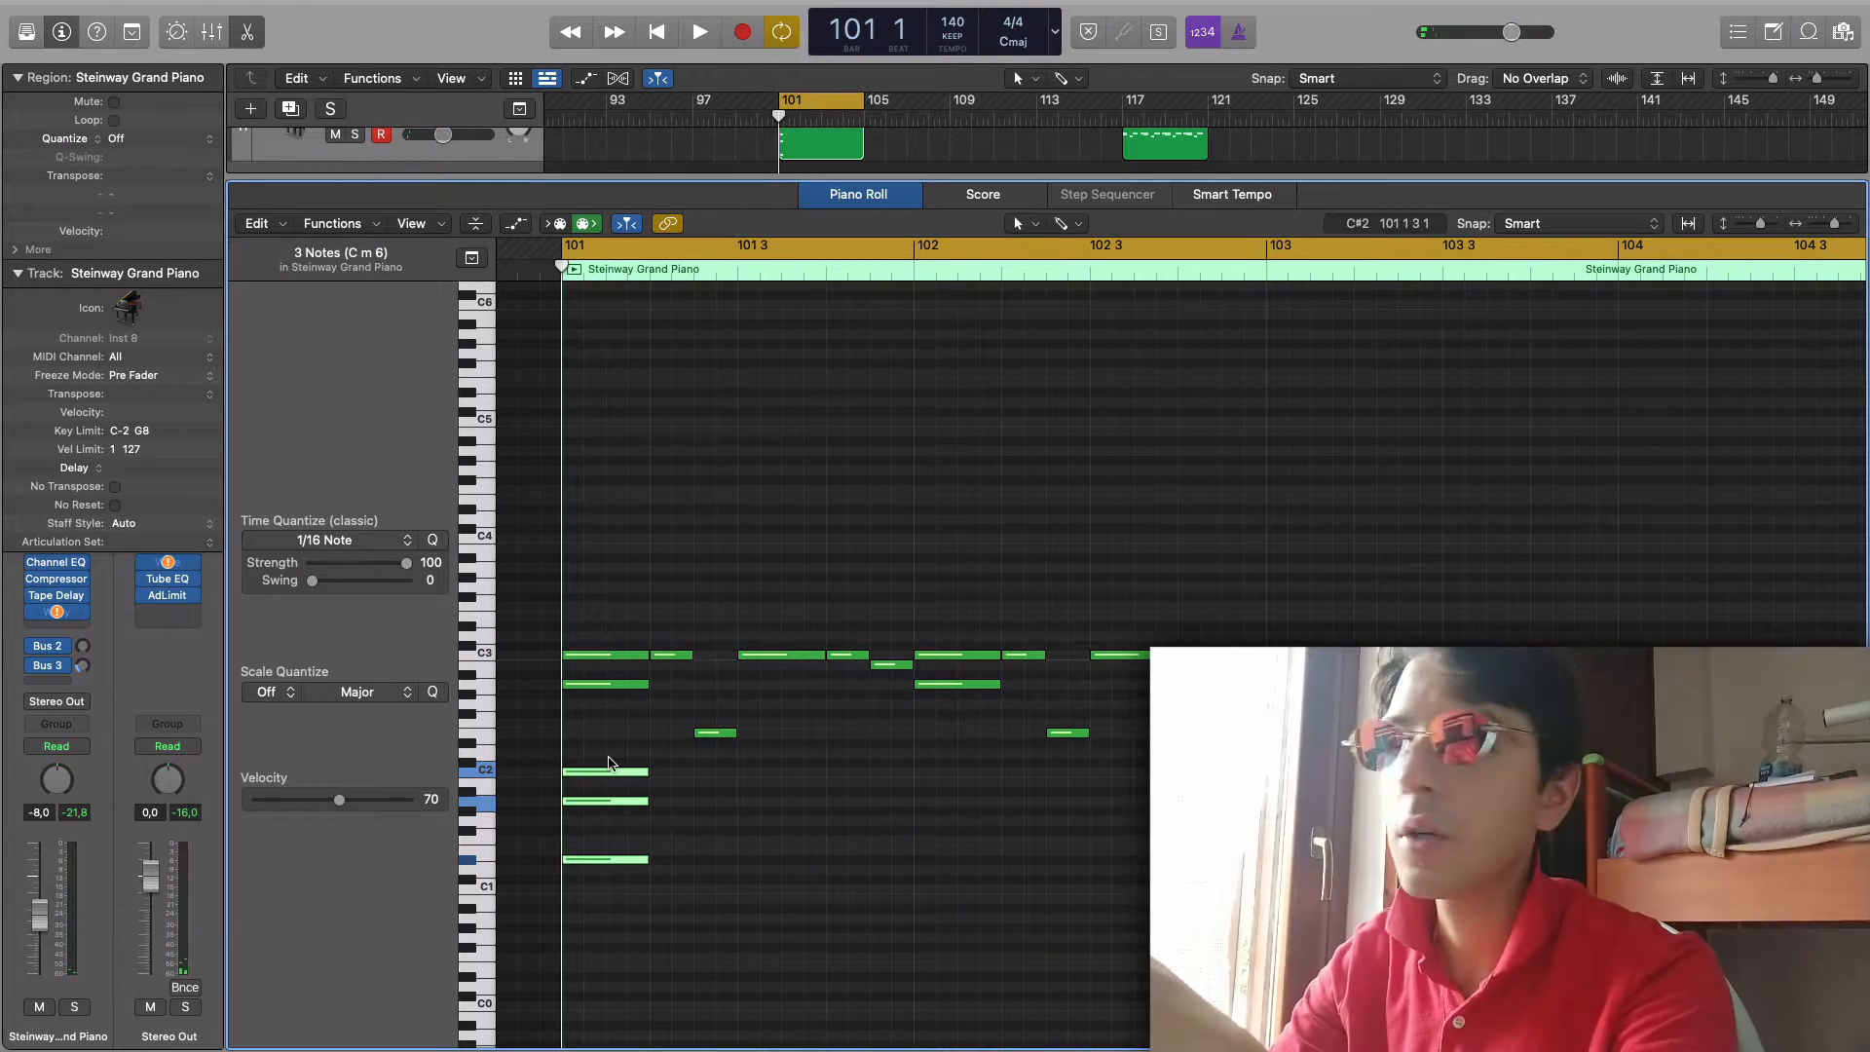
key(super+c)
click(650, 269)
key(super+v)
key(super+v)
key(super+v)
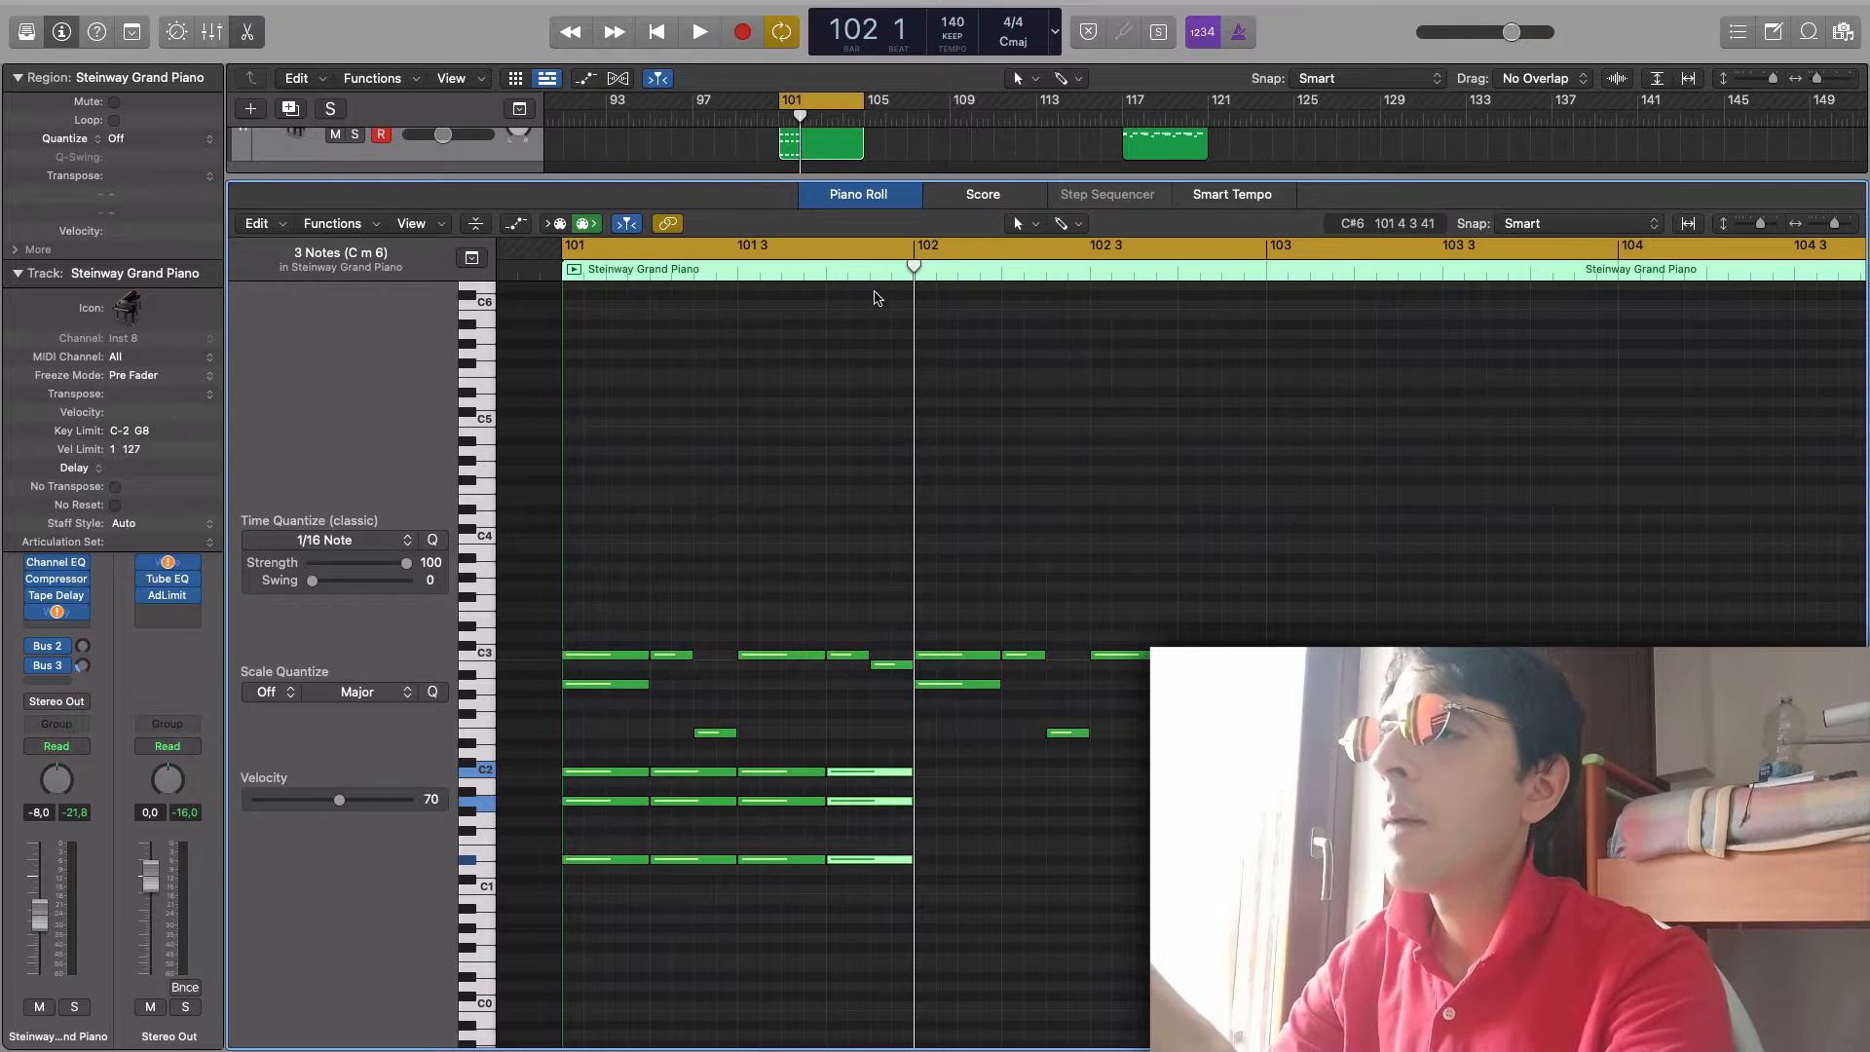
click(763, 251)
drag(909, 771, 867, 770)
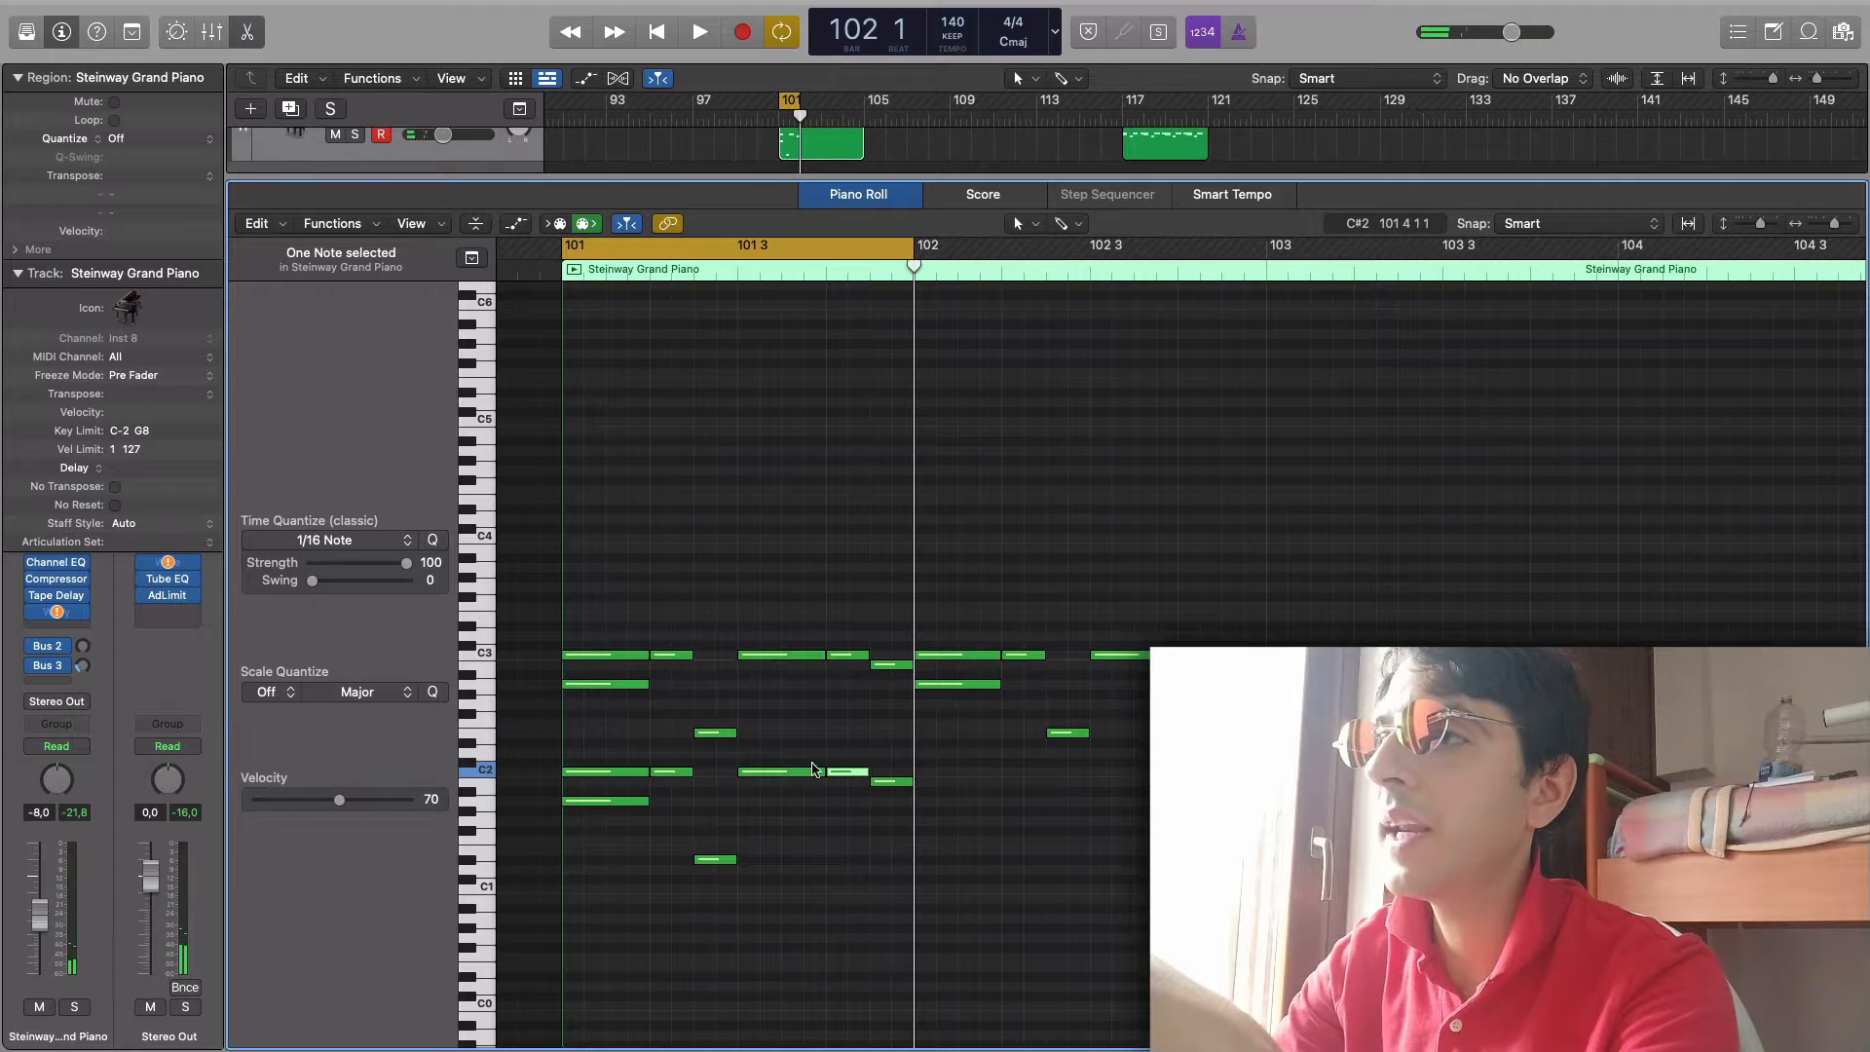
- Delete all the low notes added beneath the melody in bar 101
drag(885, 897, 596, 768)
key(Delete)
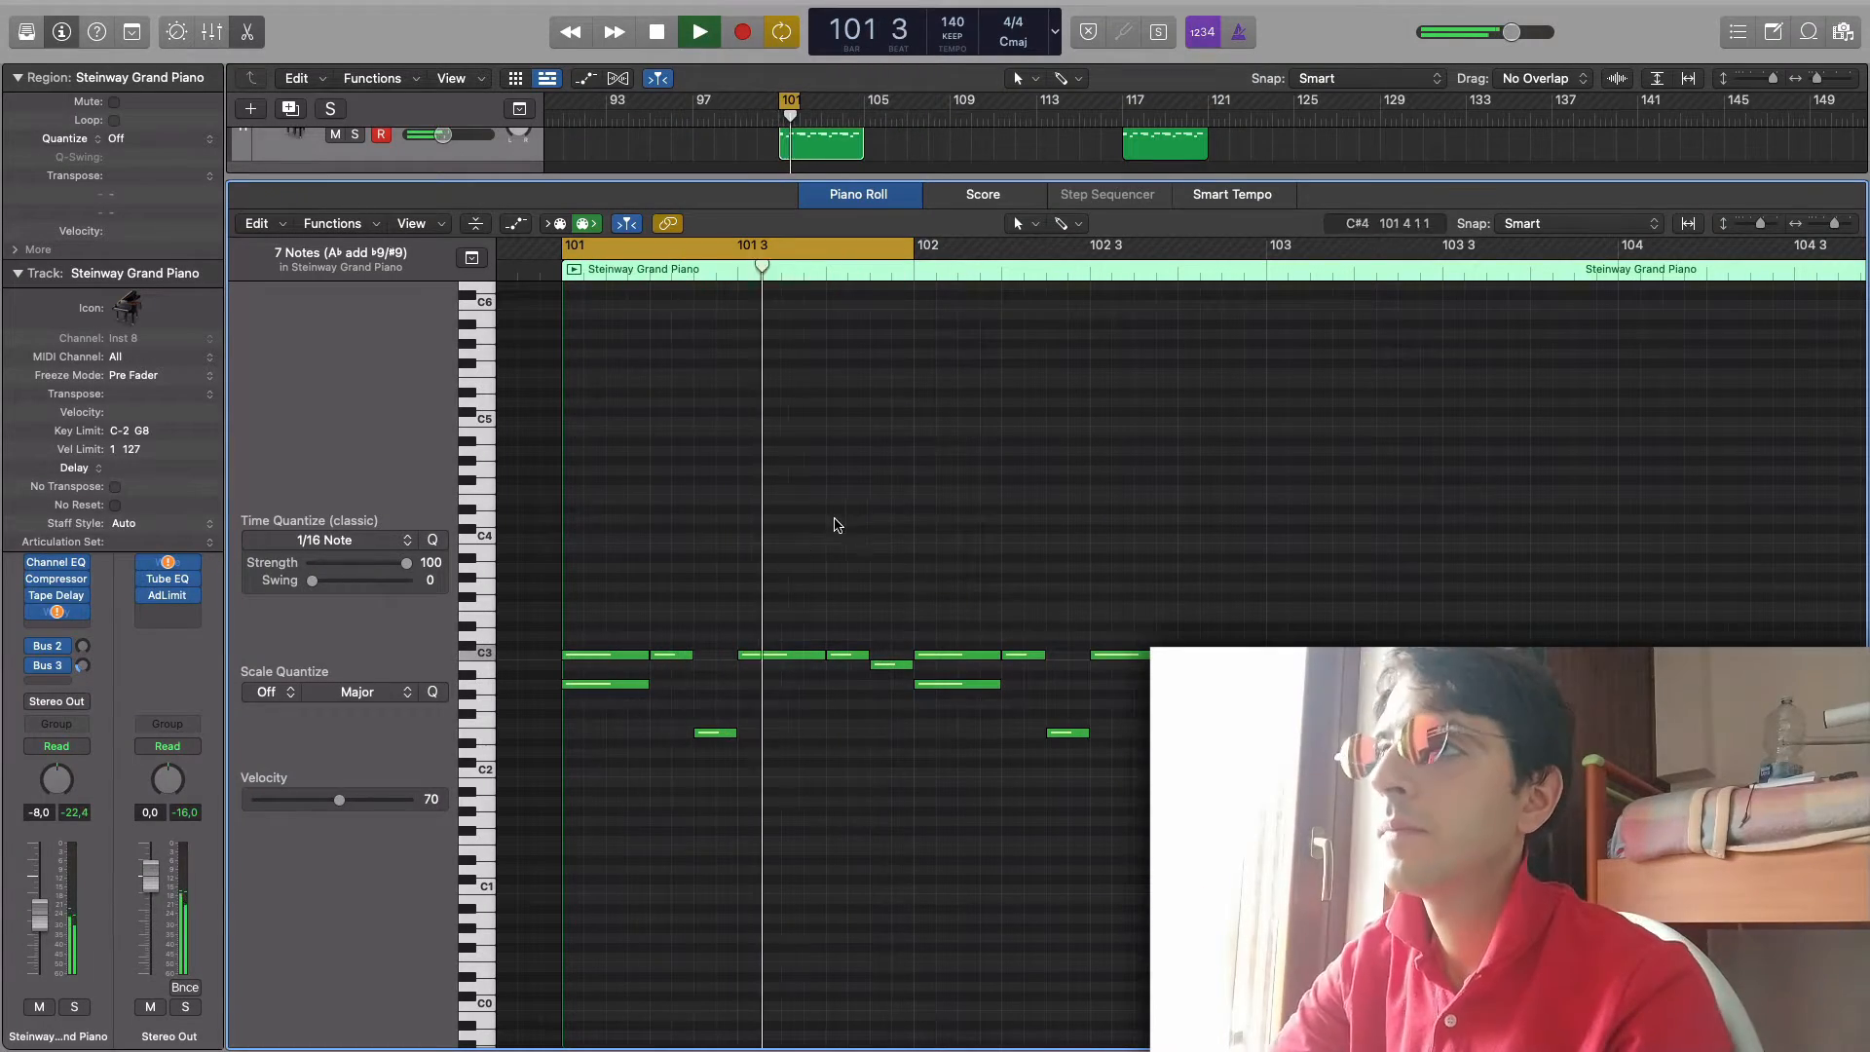
- Extend the cycle range to the end of the four-bar piano region at bar 105
key(super+Left)
key(super+Left)
key(super+Left)
key(super+Left)
key(super+Left)
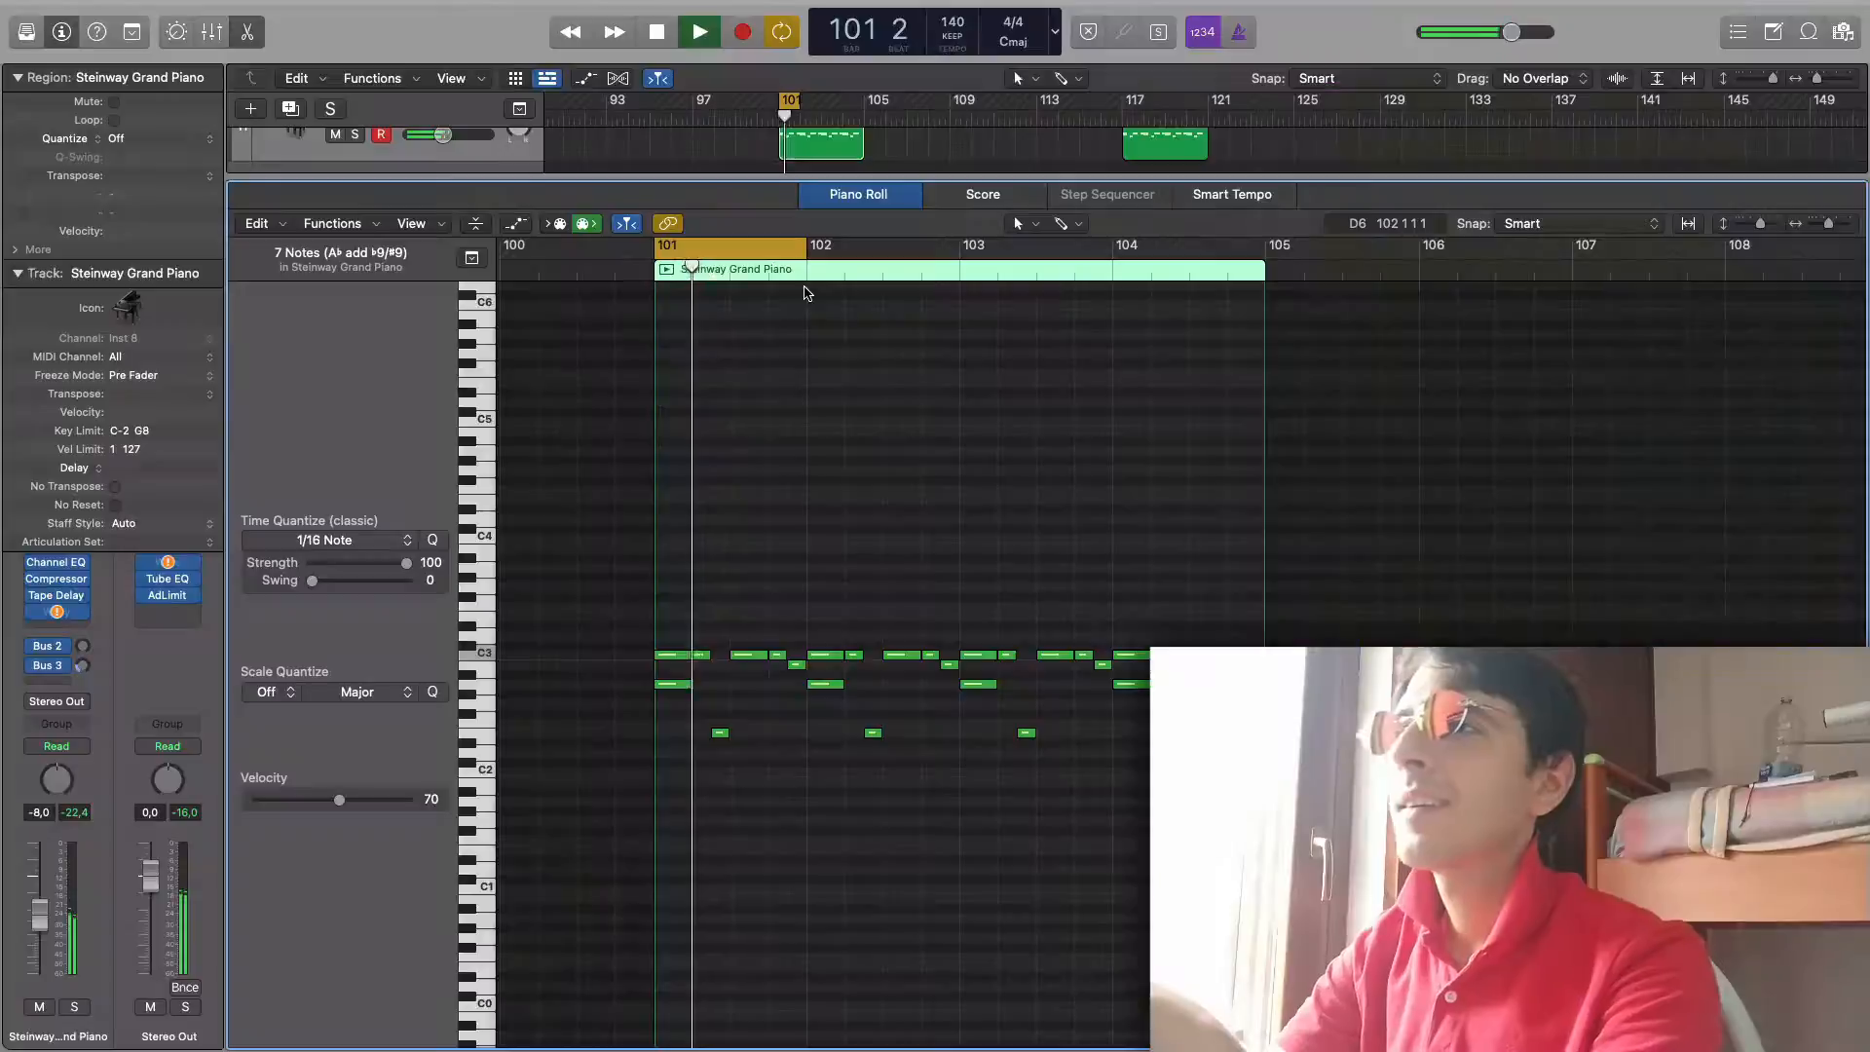
drag(1000, 238, 1262, 241)
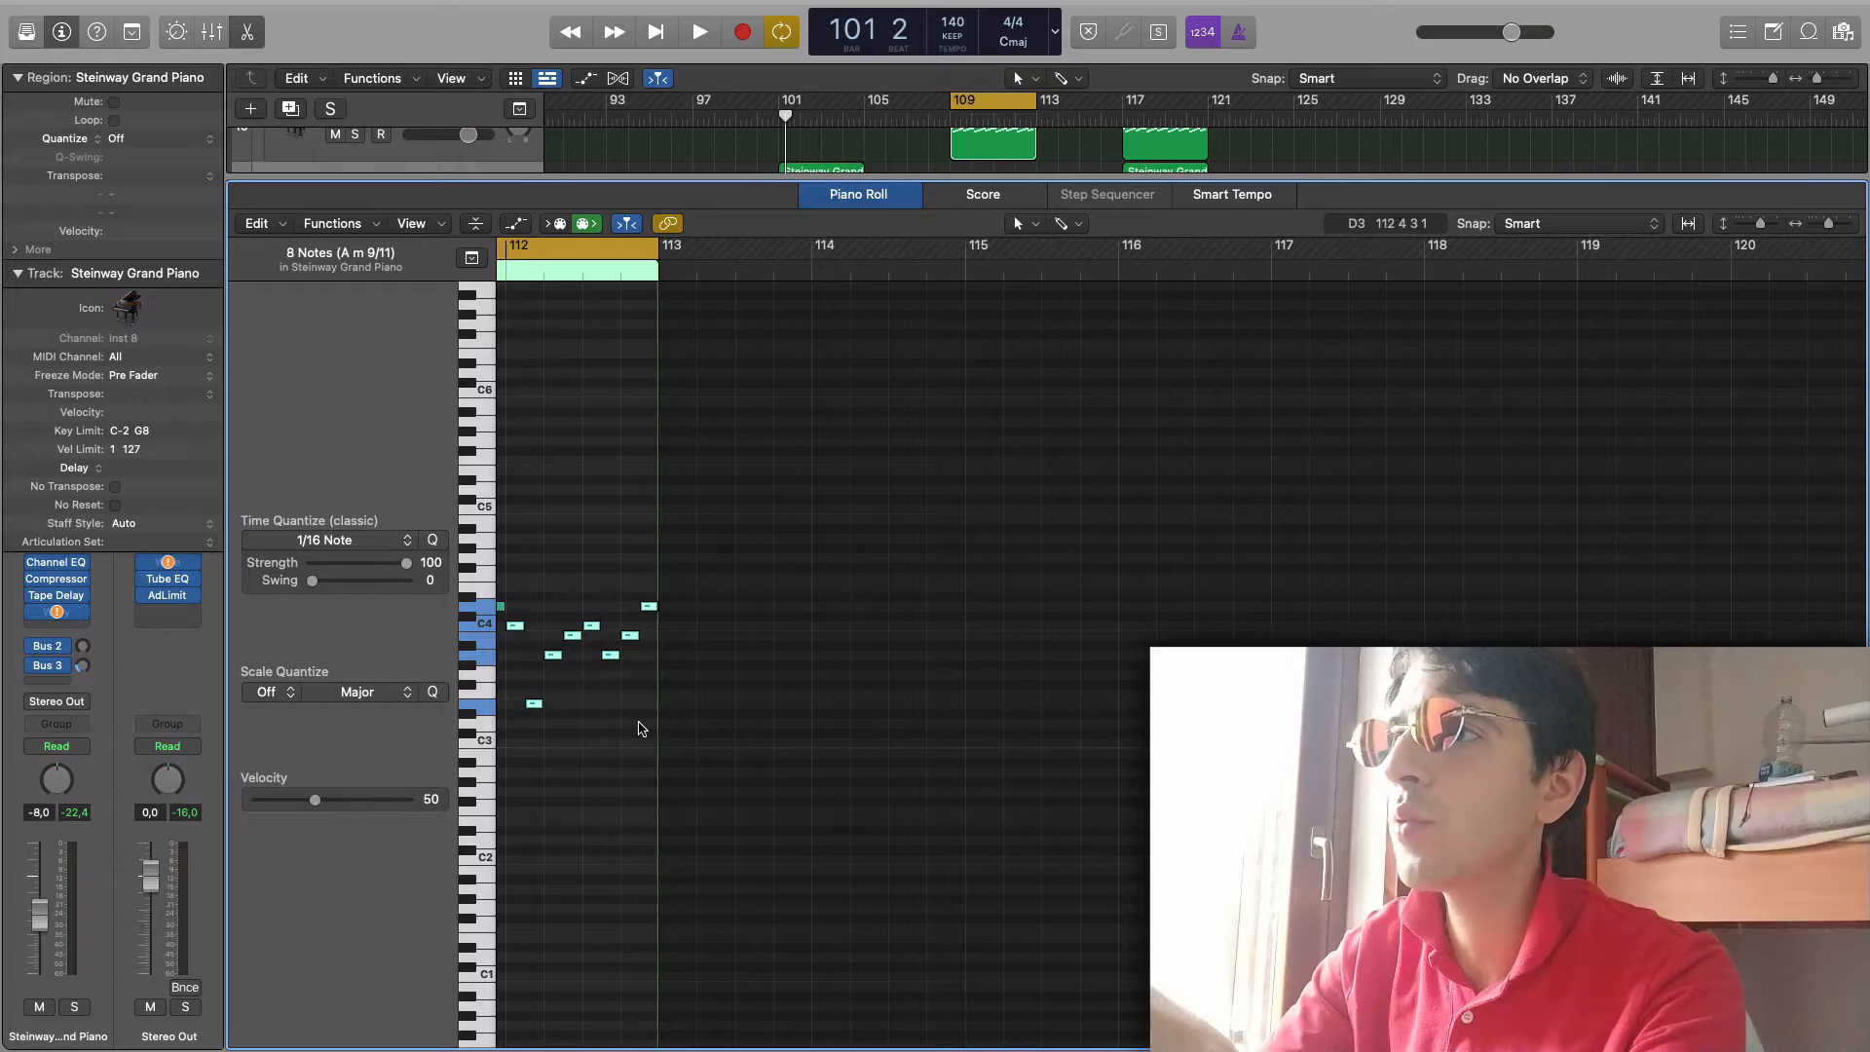
- Repeat the selected eight-note pattern three times to fill the region from bar 109 through bar 112
key(super+r)
key(super+r)
key(super+r)
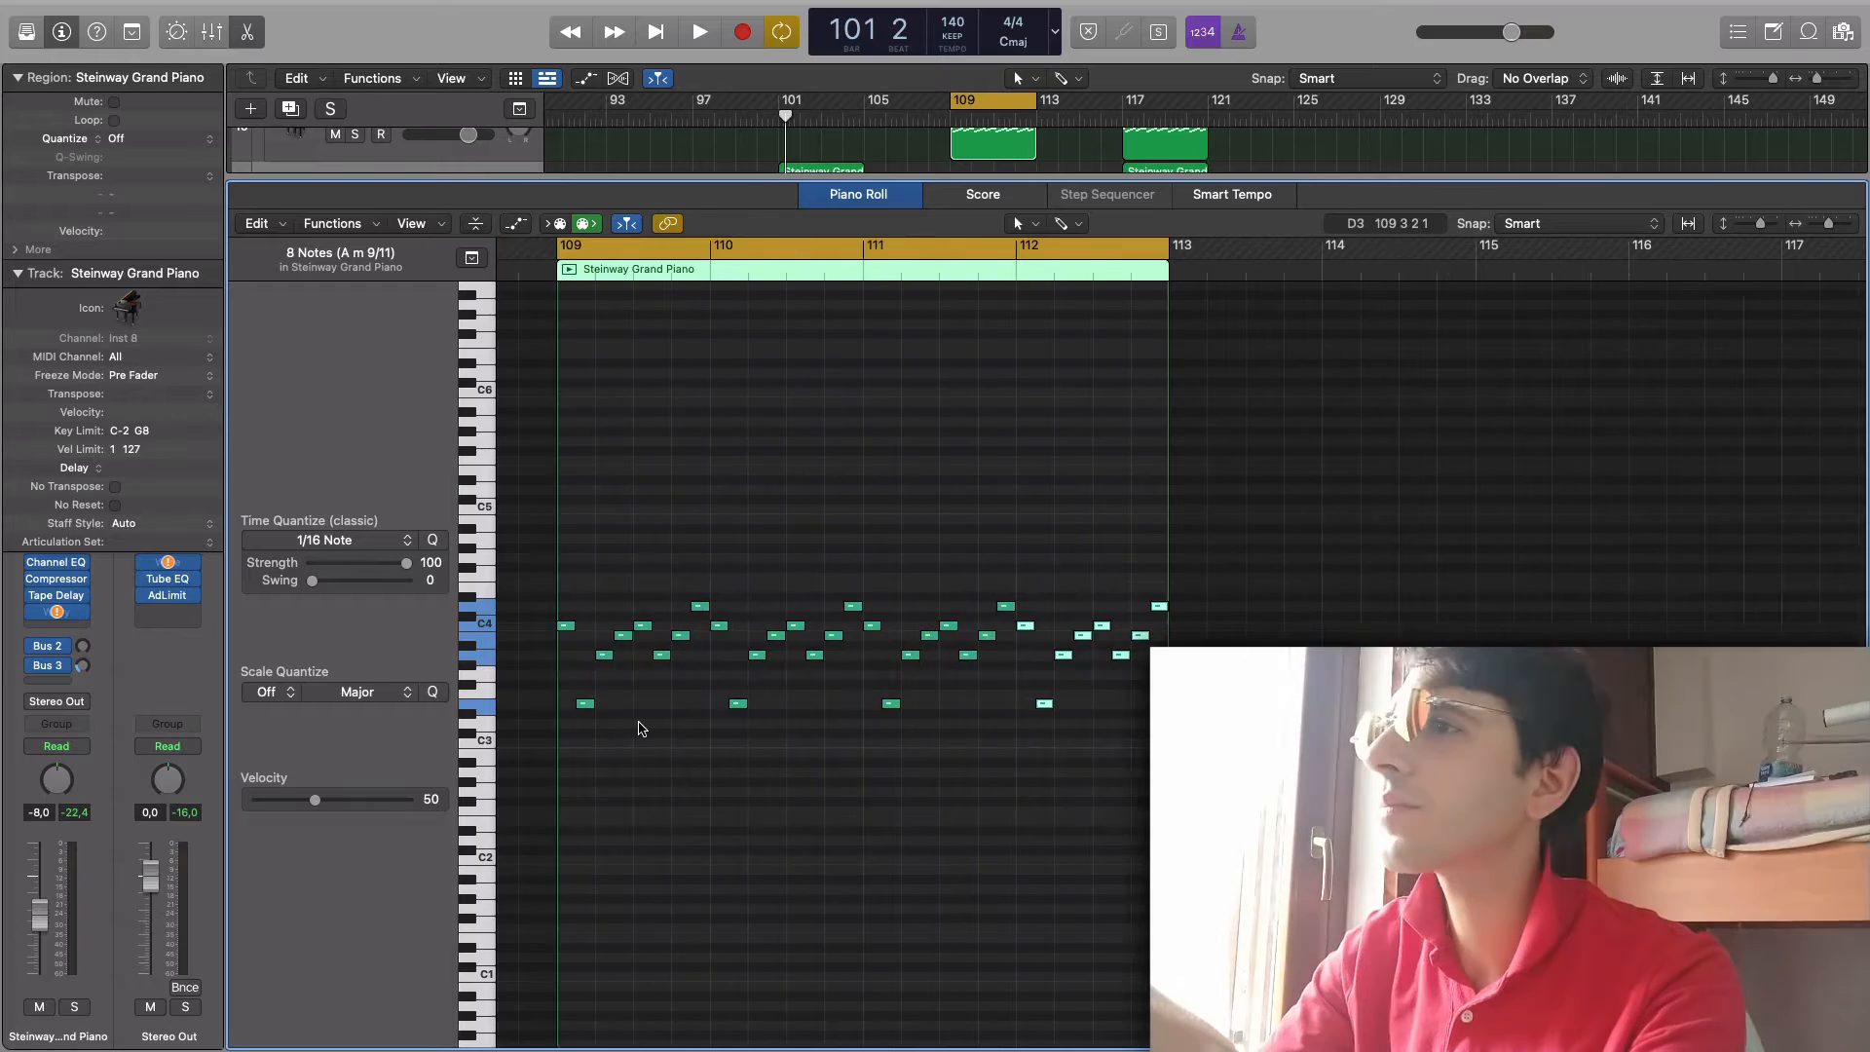
click(647, 736)
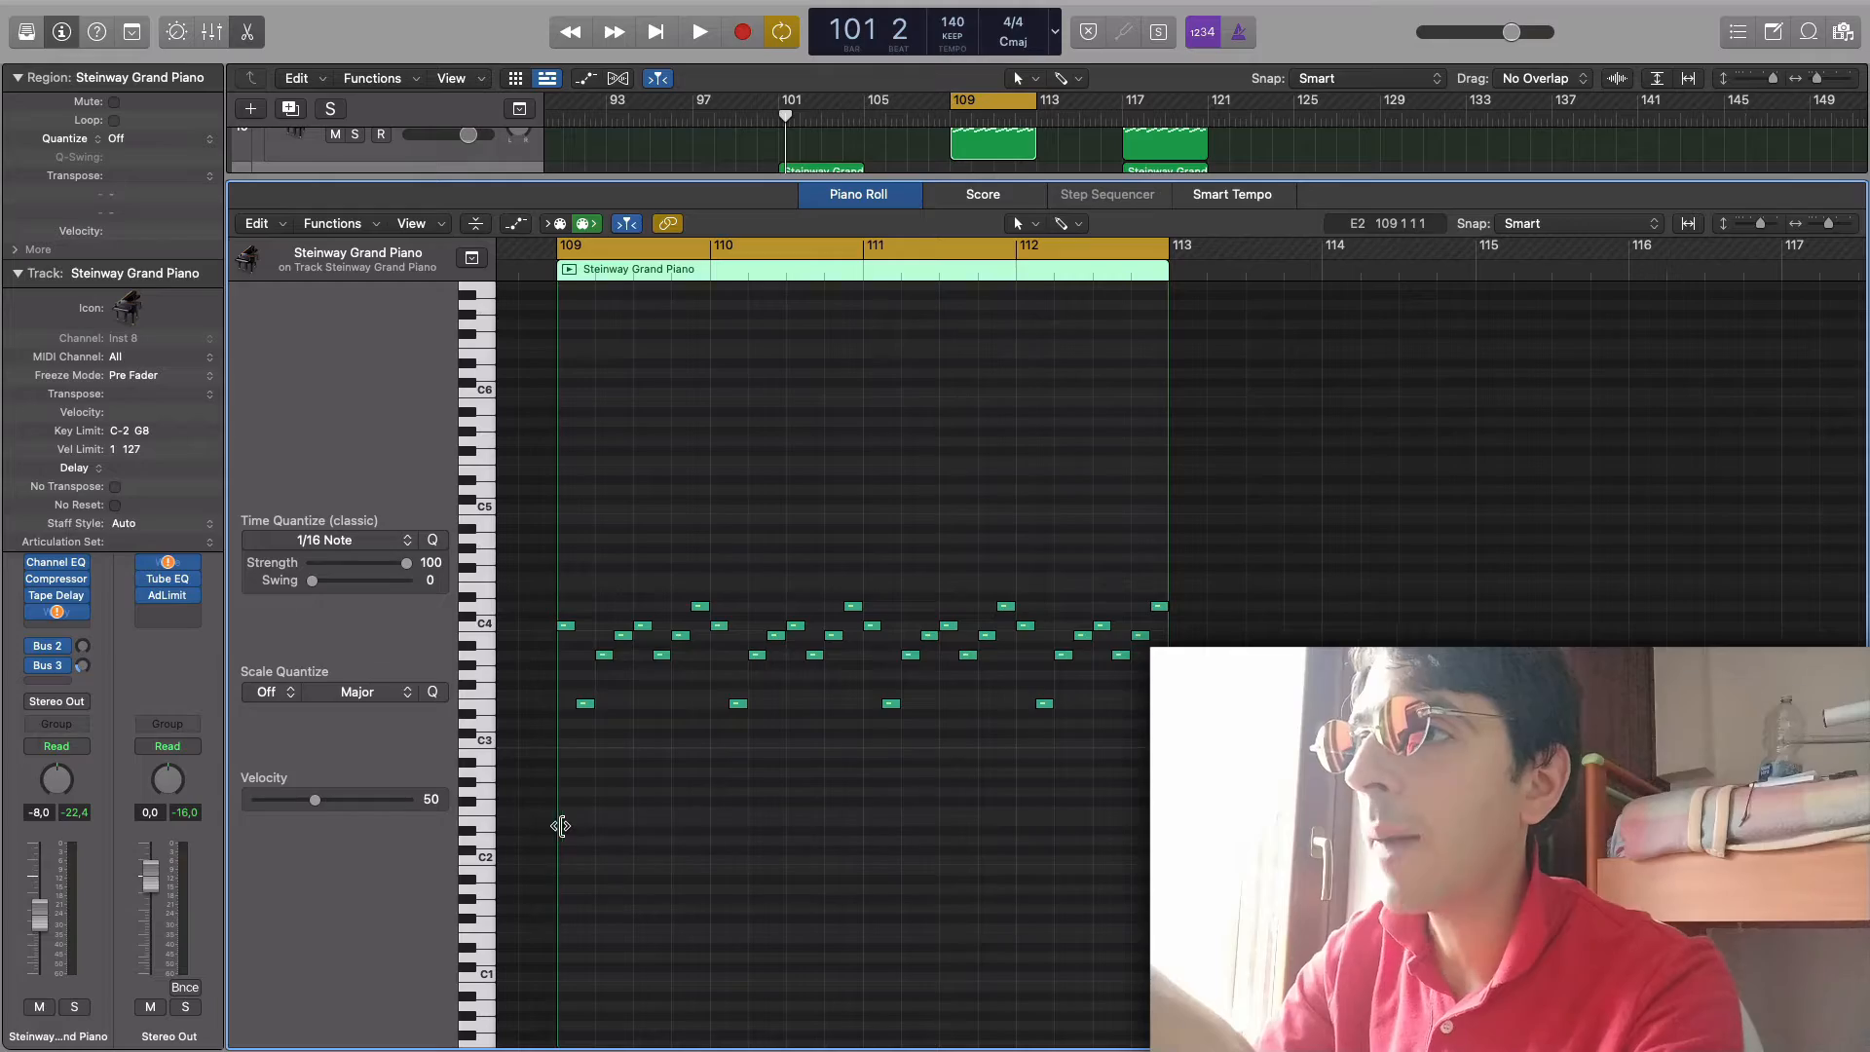
- Place a short E2 note at the start of bar 109 and repeat it to fill the bar with eight notes
click(571, 824)
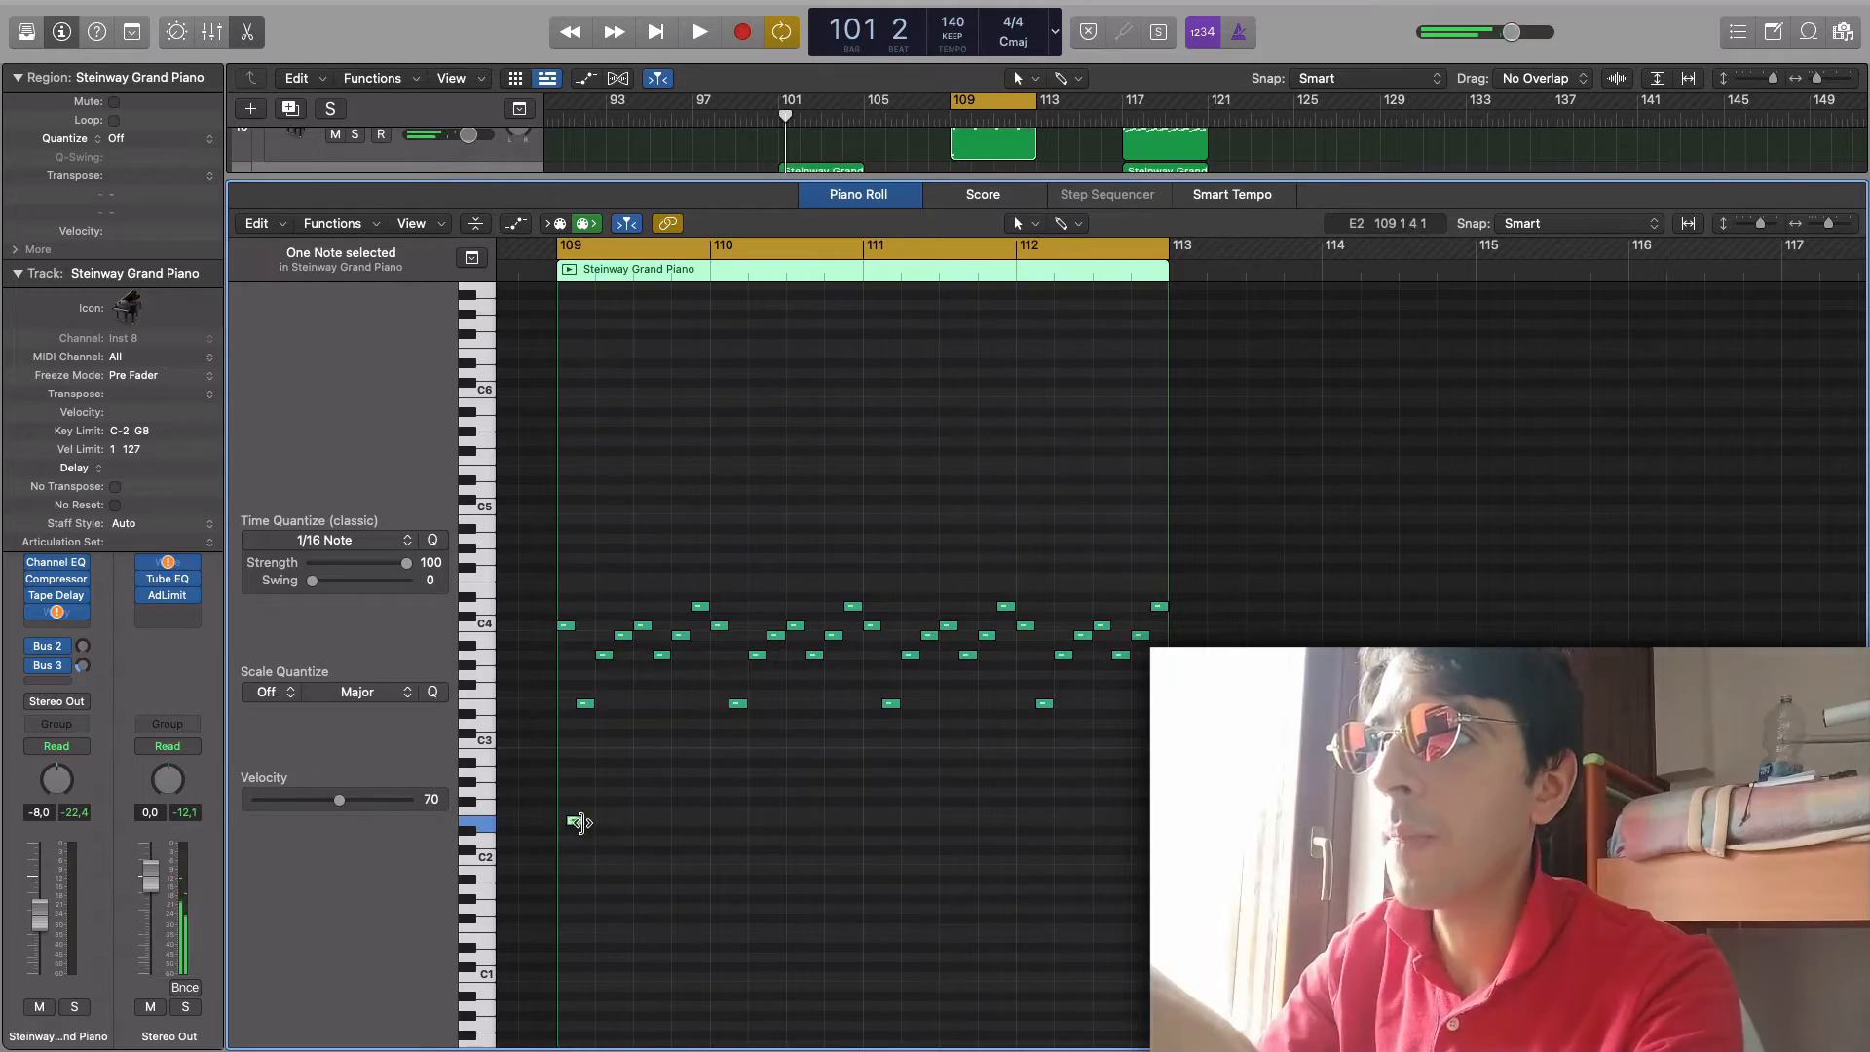
drag(576, 826, 568, 826)
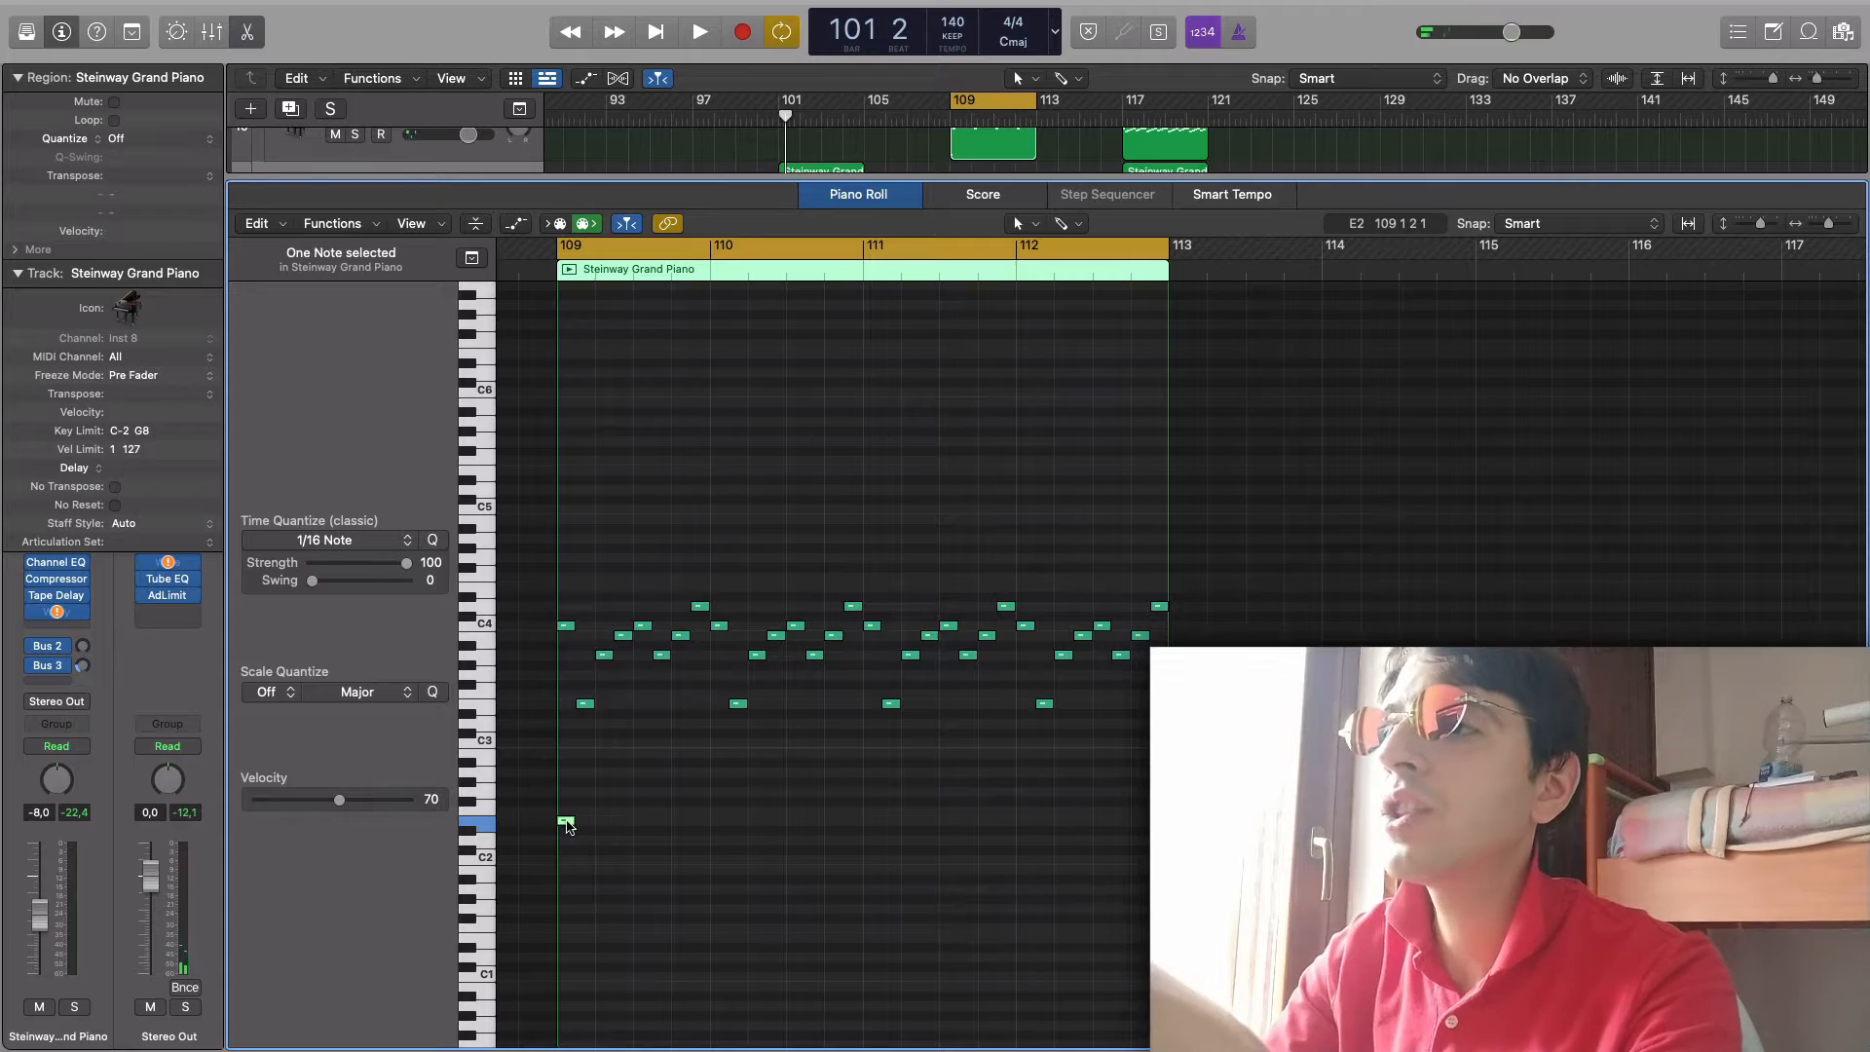
drag(592, 279, 574, 269)
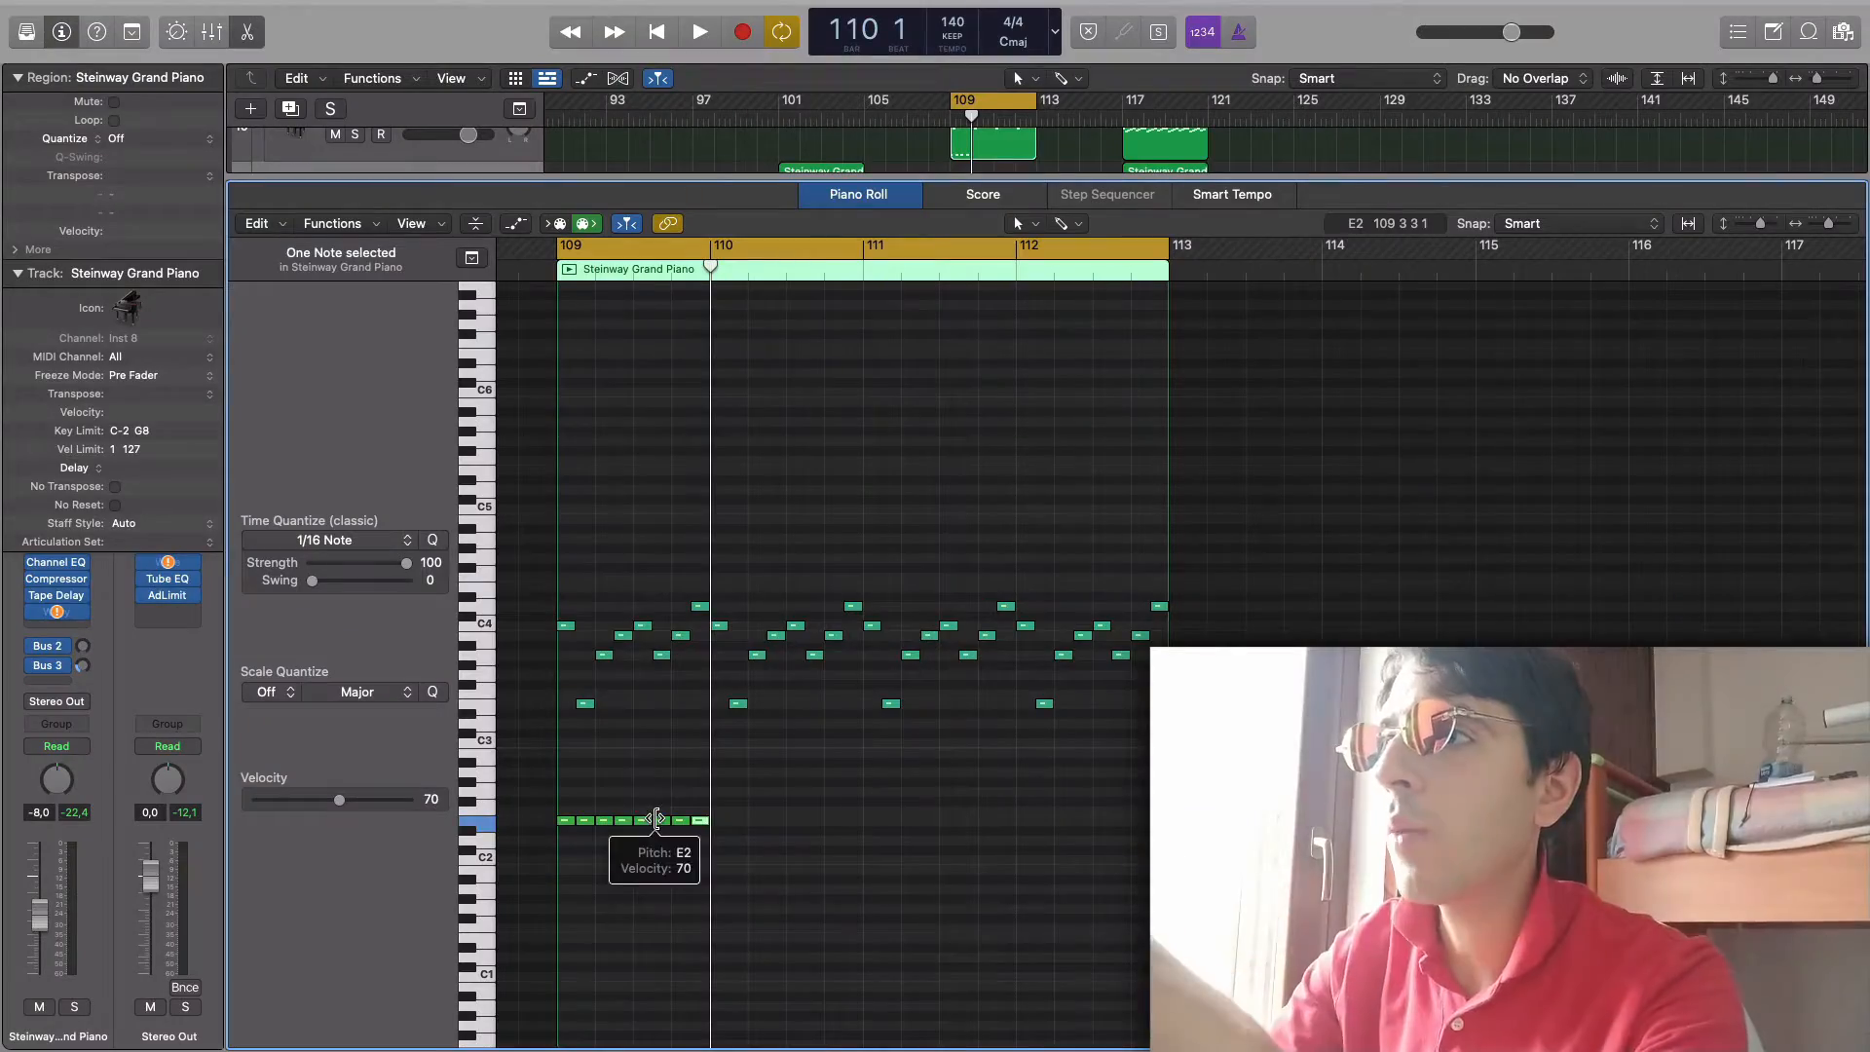
- Transpose all eight low E2 notes in bar 109 down to C2
click(596, 796)
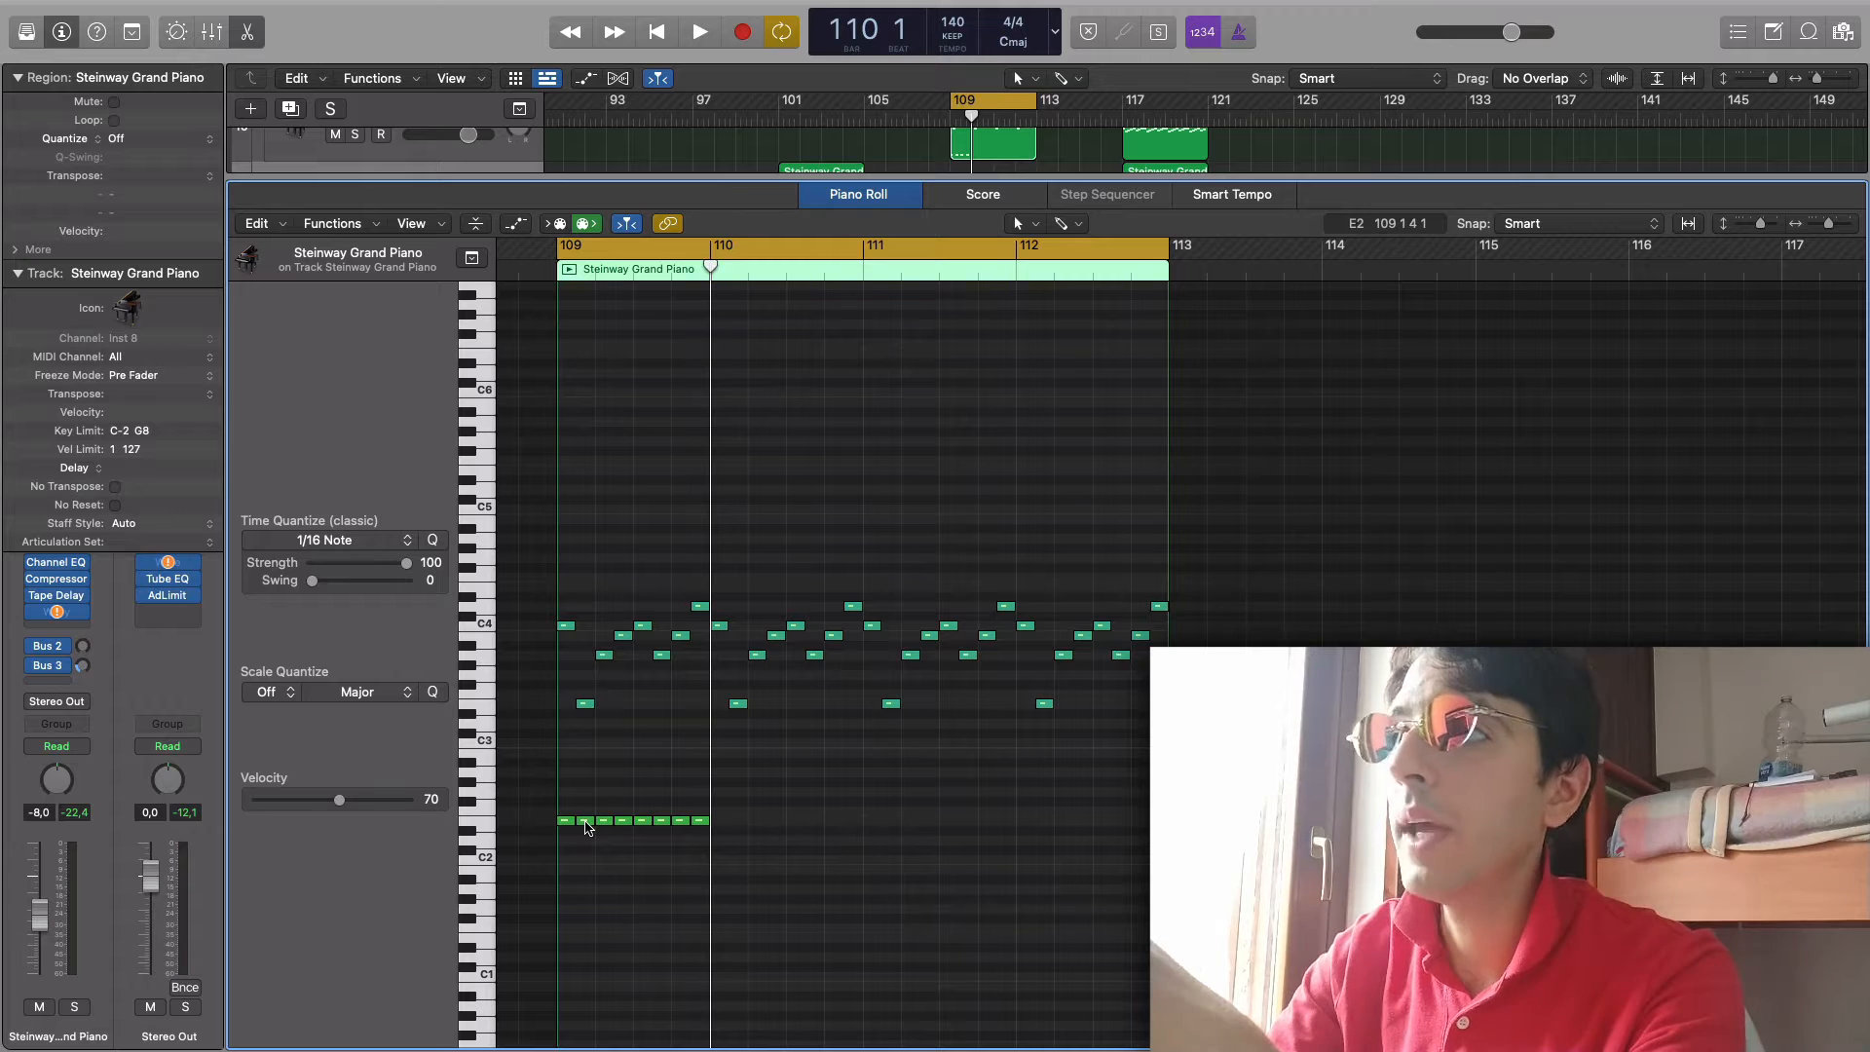
click(568, 823)
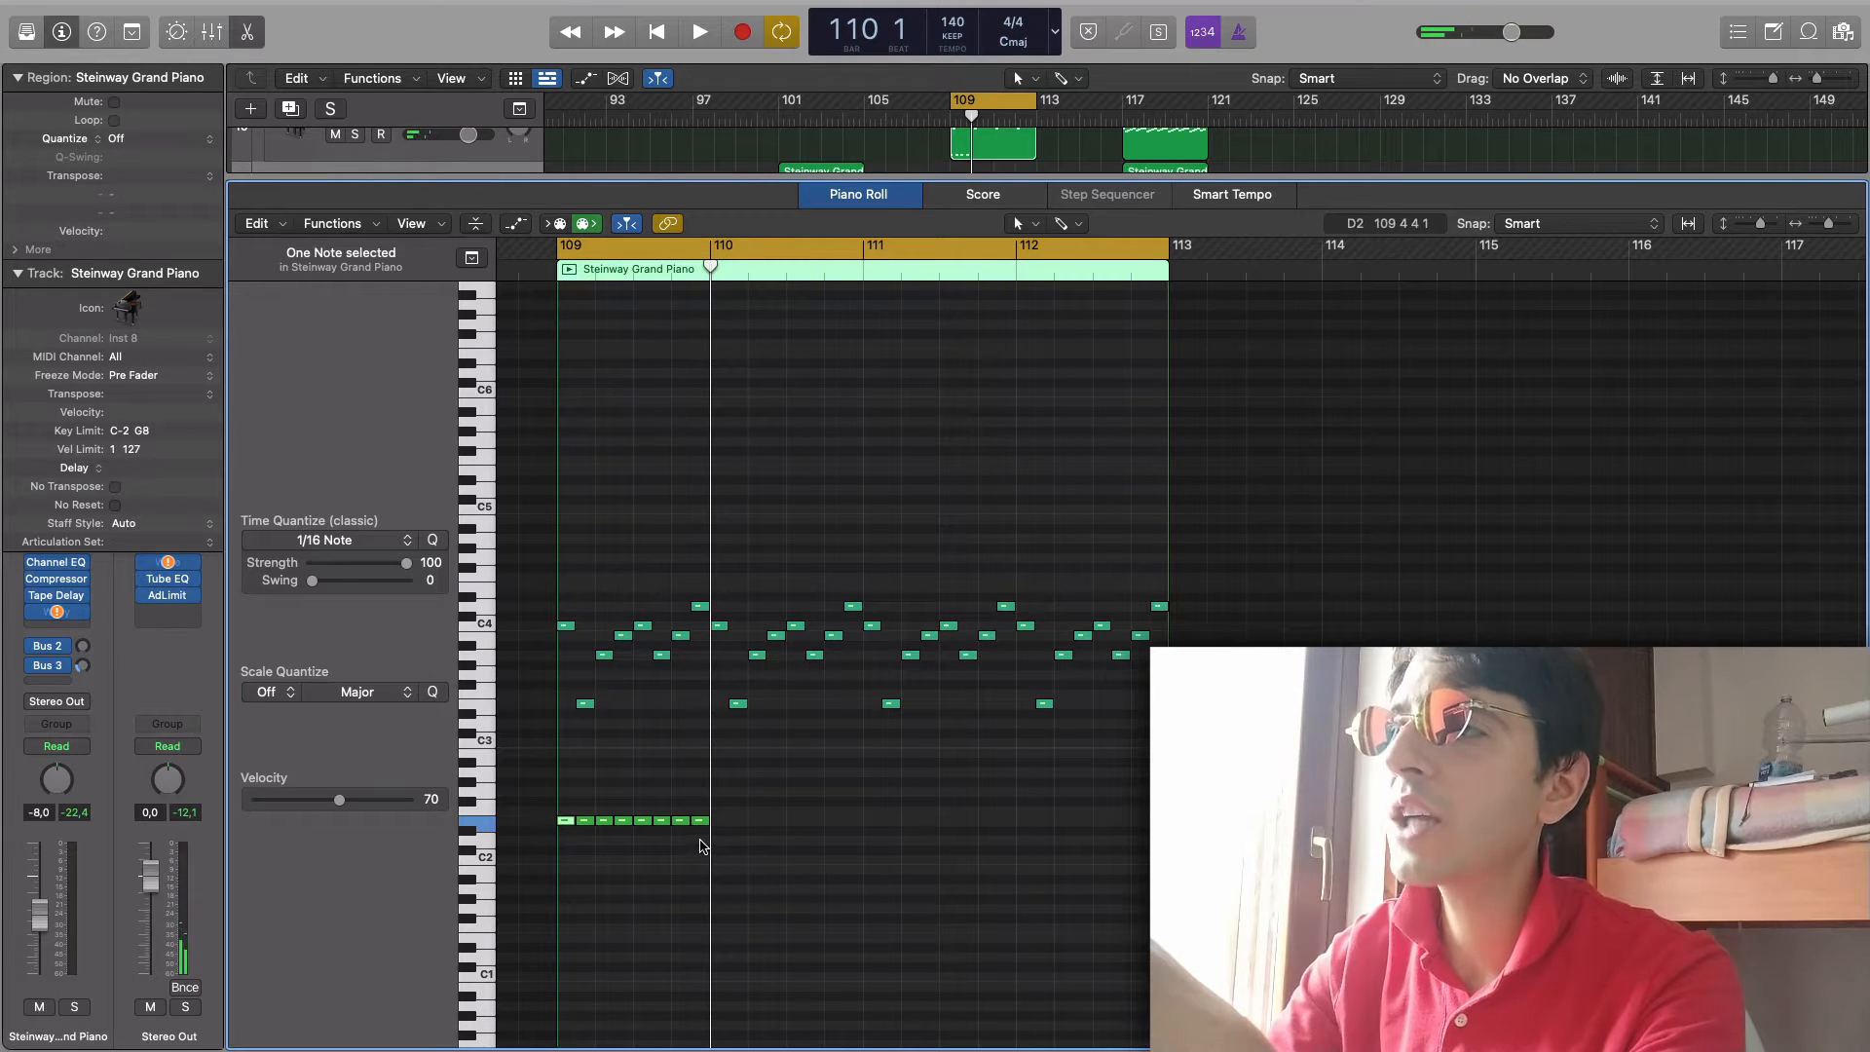
drag(703, 850, 560, 816)
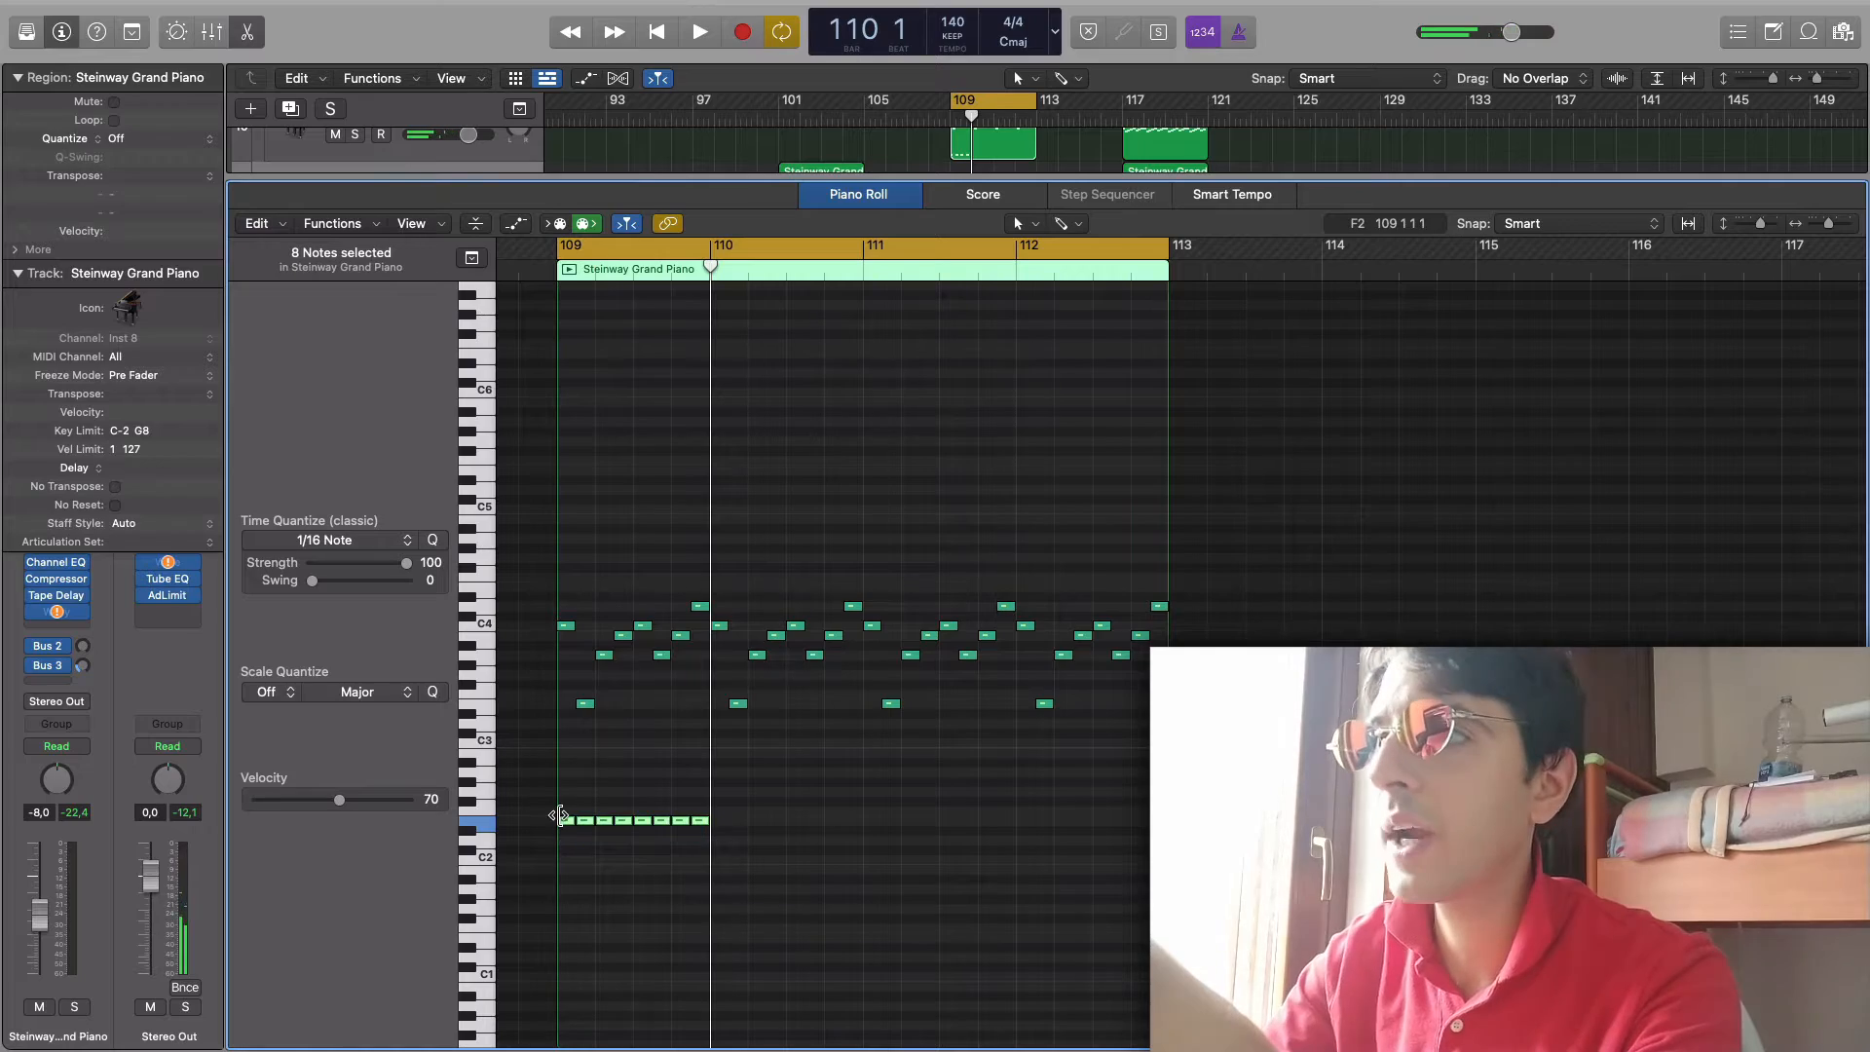
key(alt+Down)
key(alt+Down)
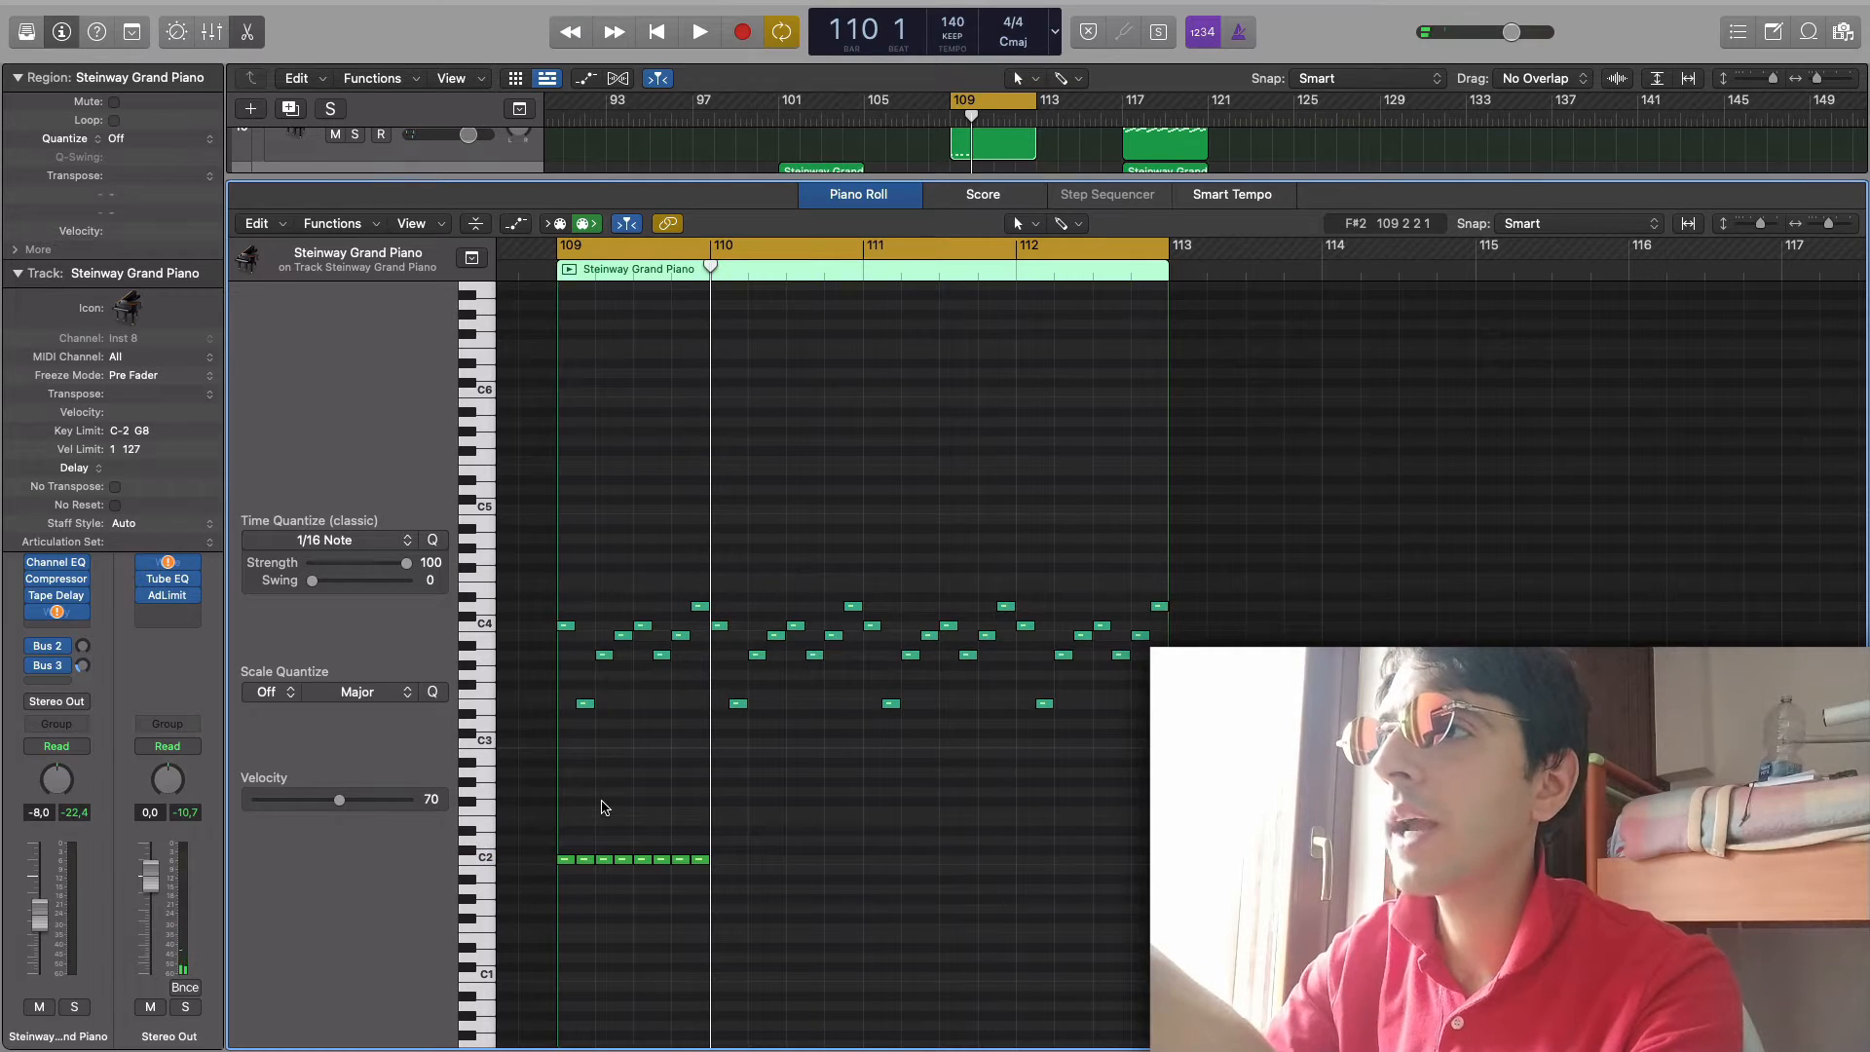
- Lower the second low note in bar 109 to E1
click(565, 861)
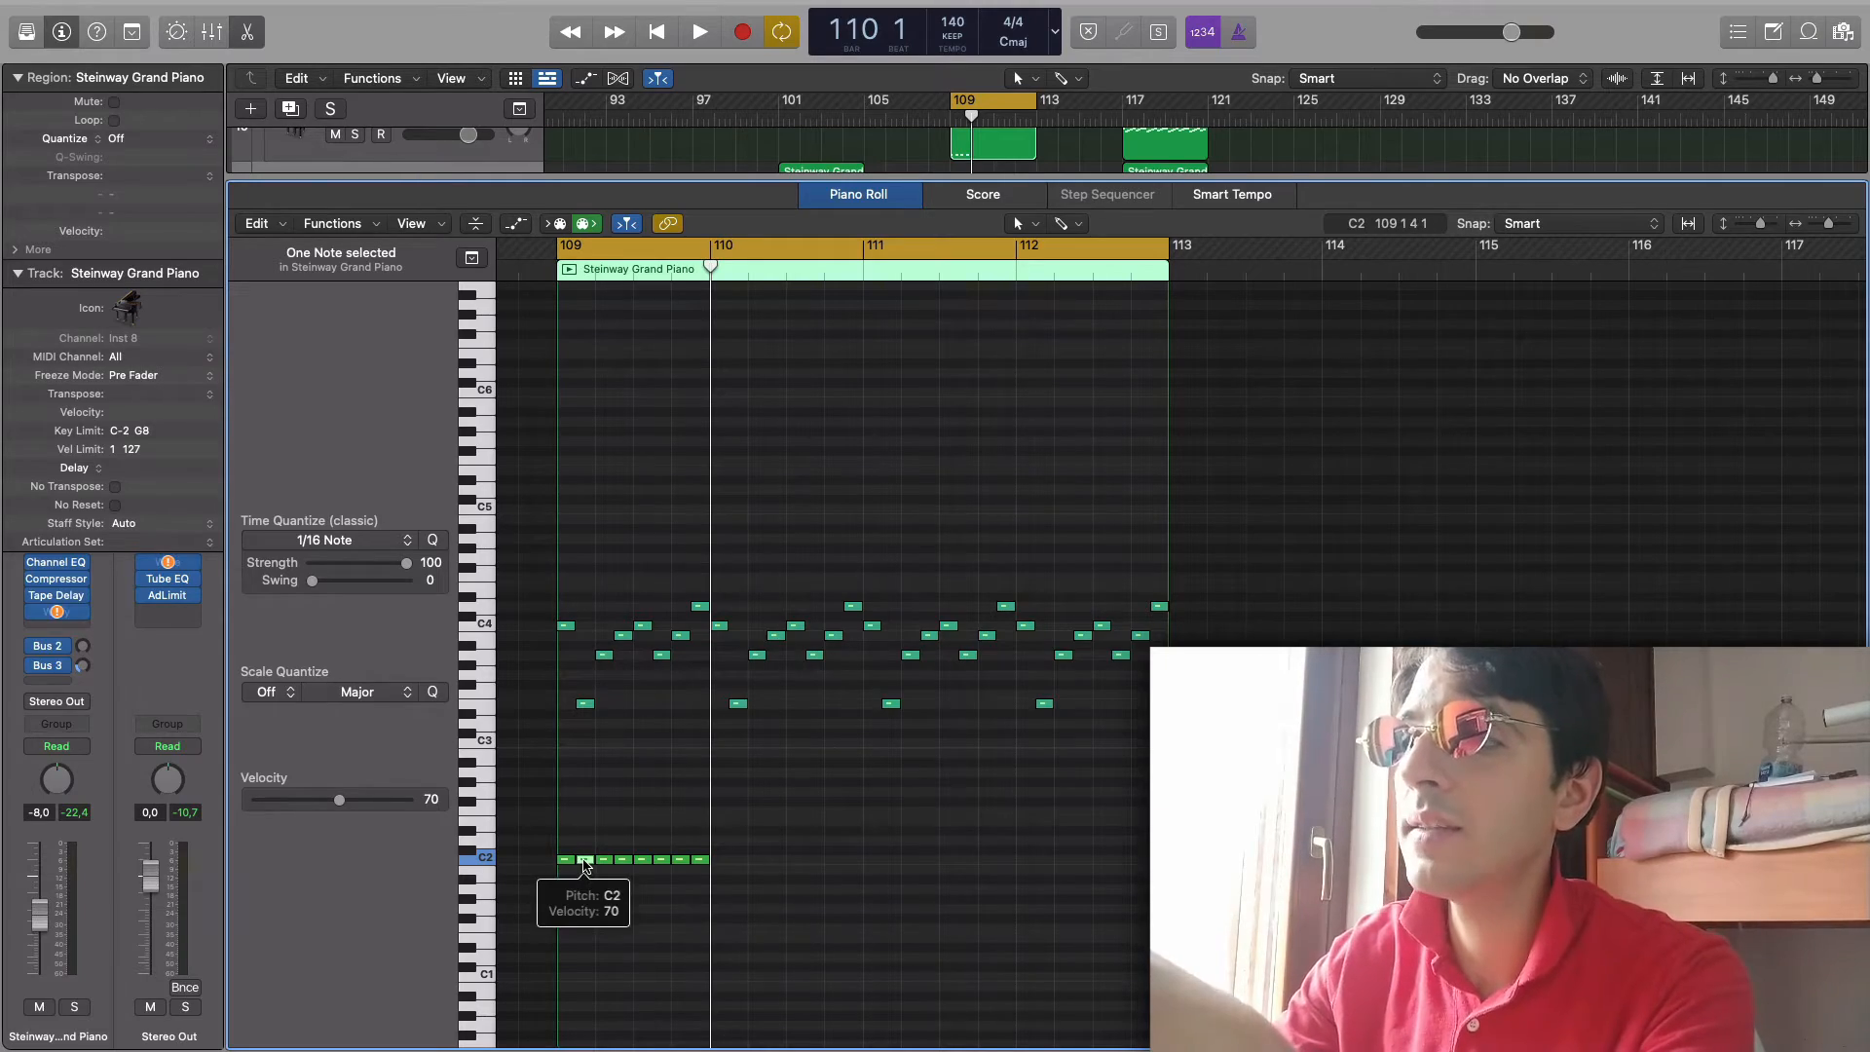
key(alt+Down)
key(alt+Down)
key(alt+Down)
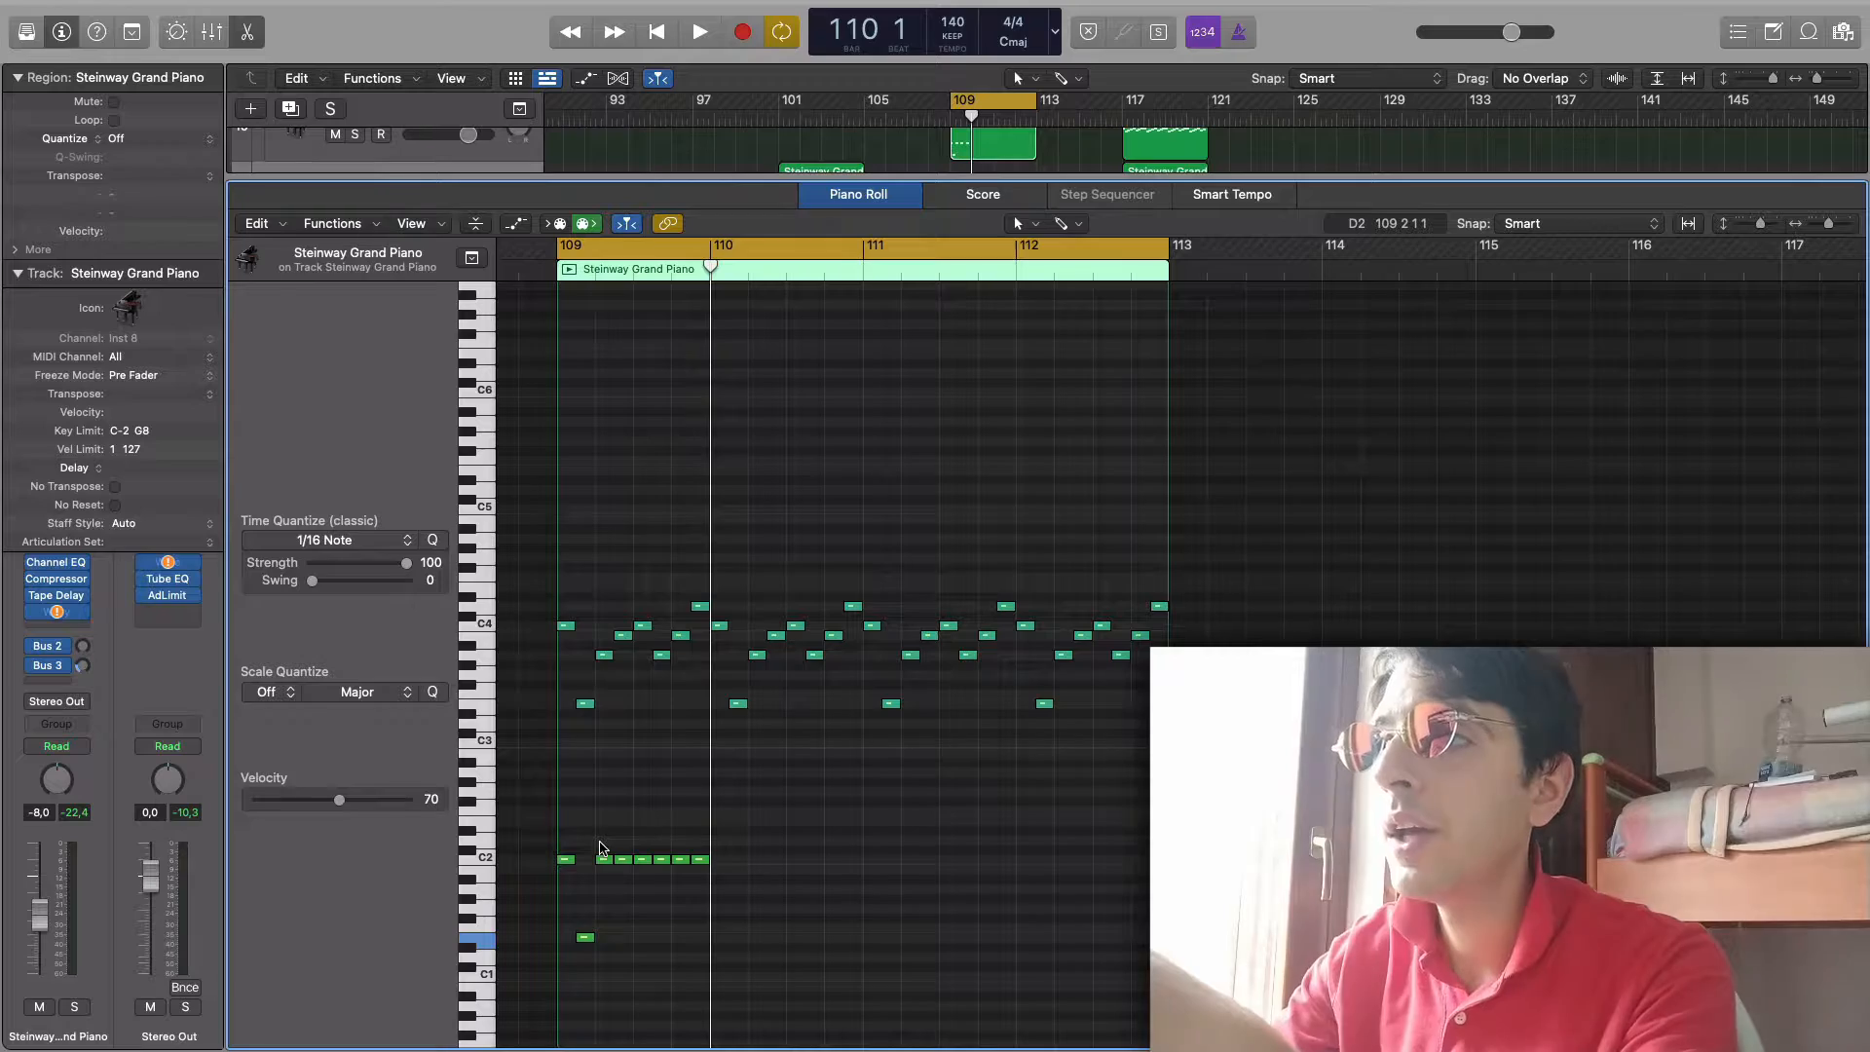
- Move the third low note in bar 109 to A1 and the fourth to B1
drag(624, 879, 621, 874)
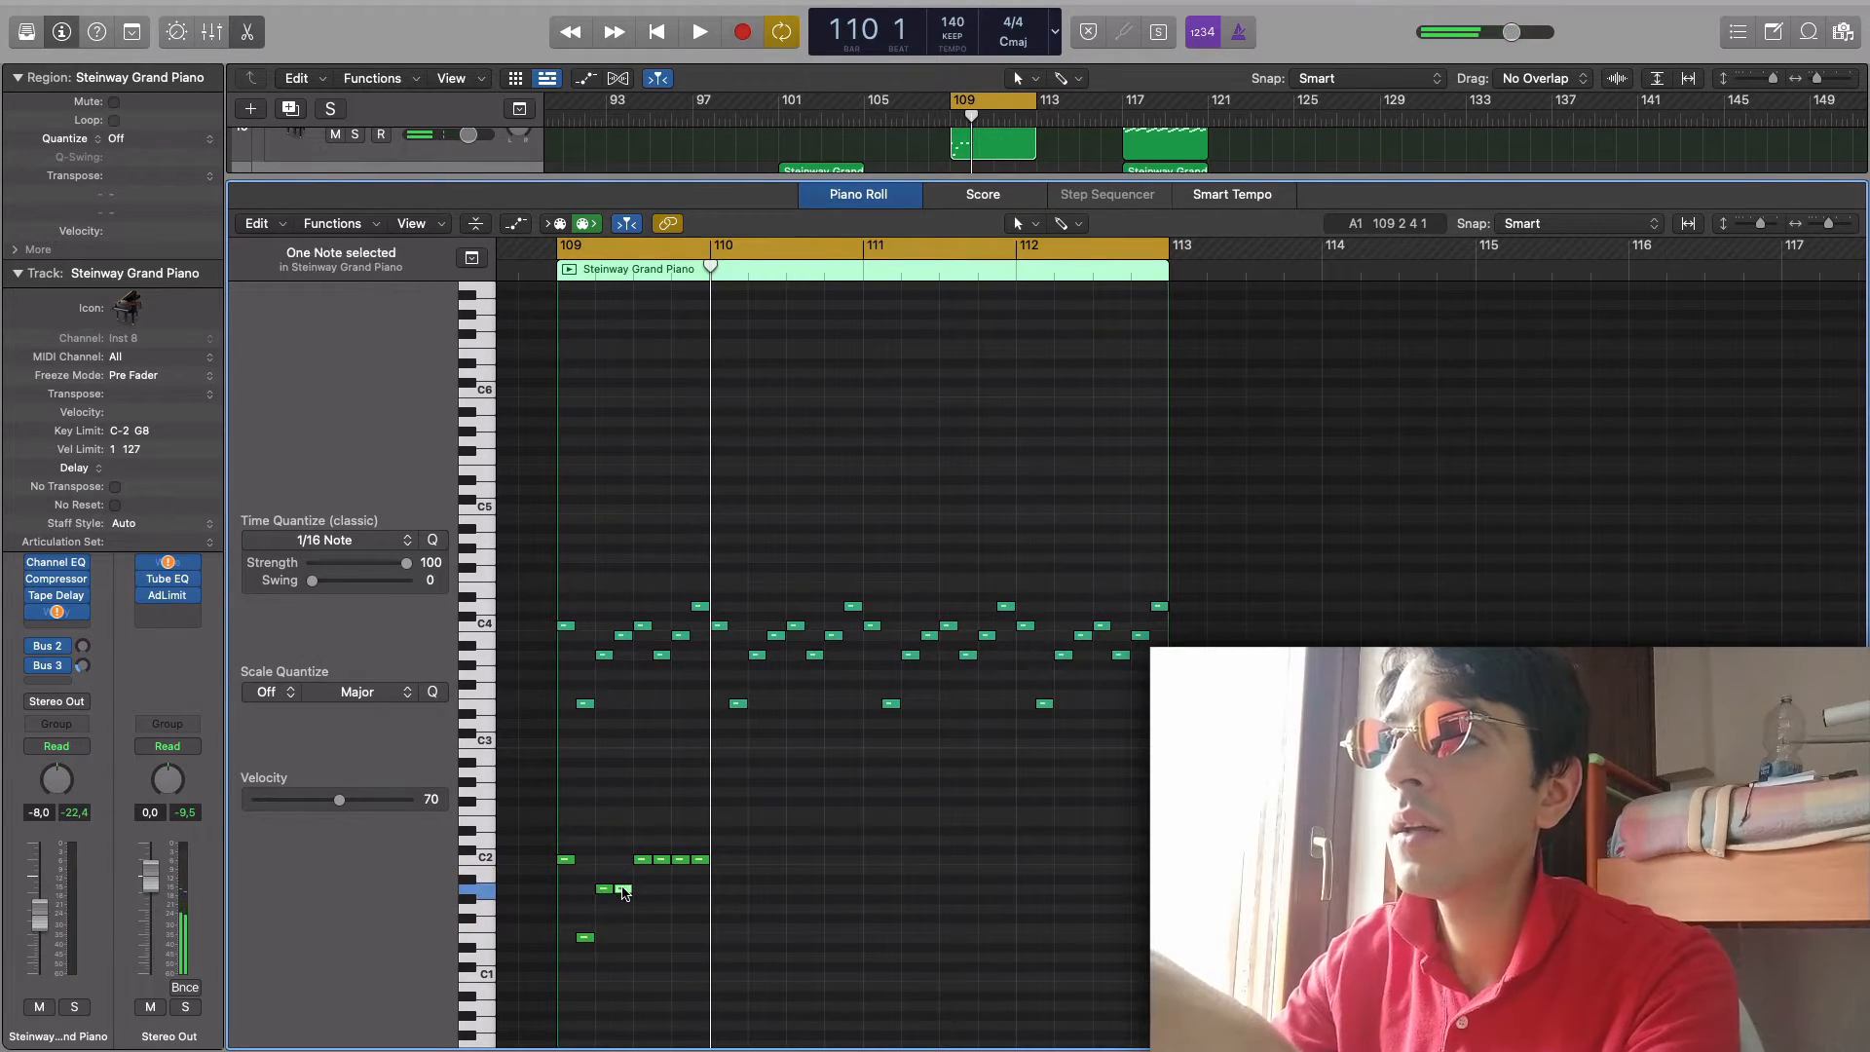
drag(625, 890, 625, 881)
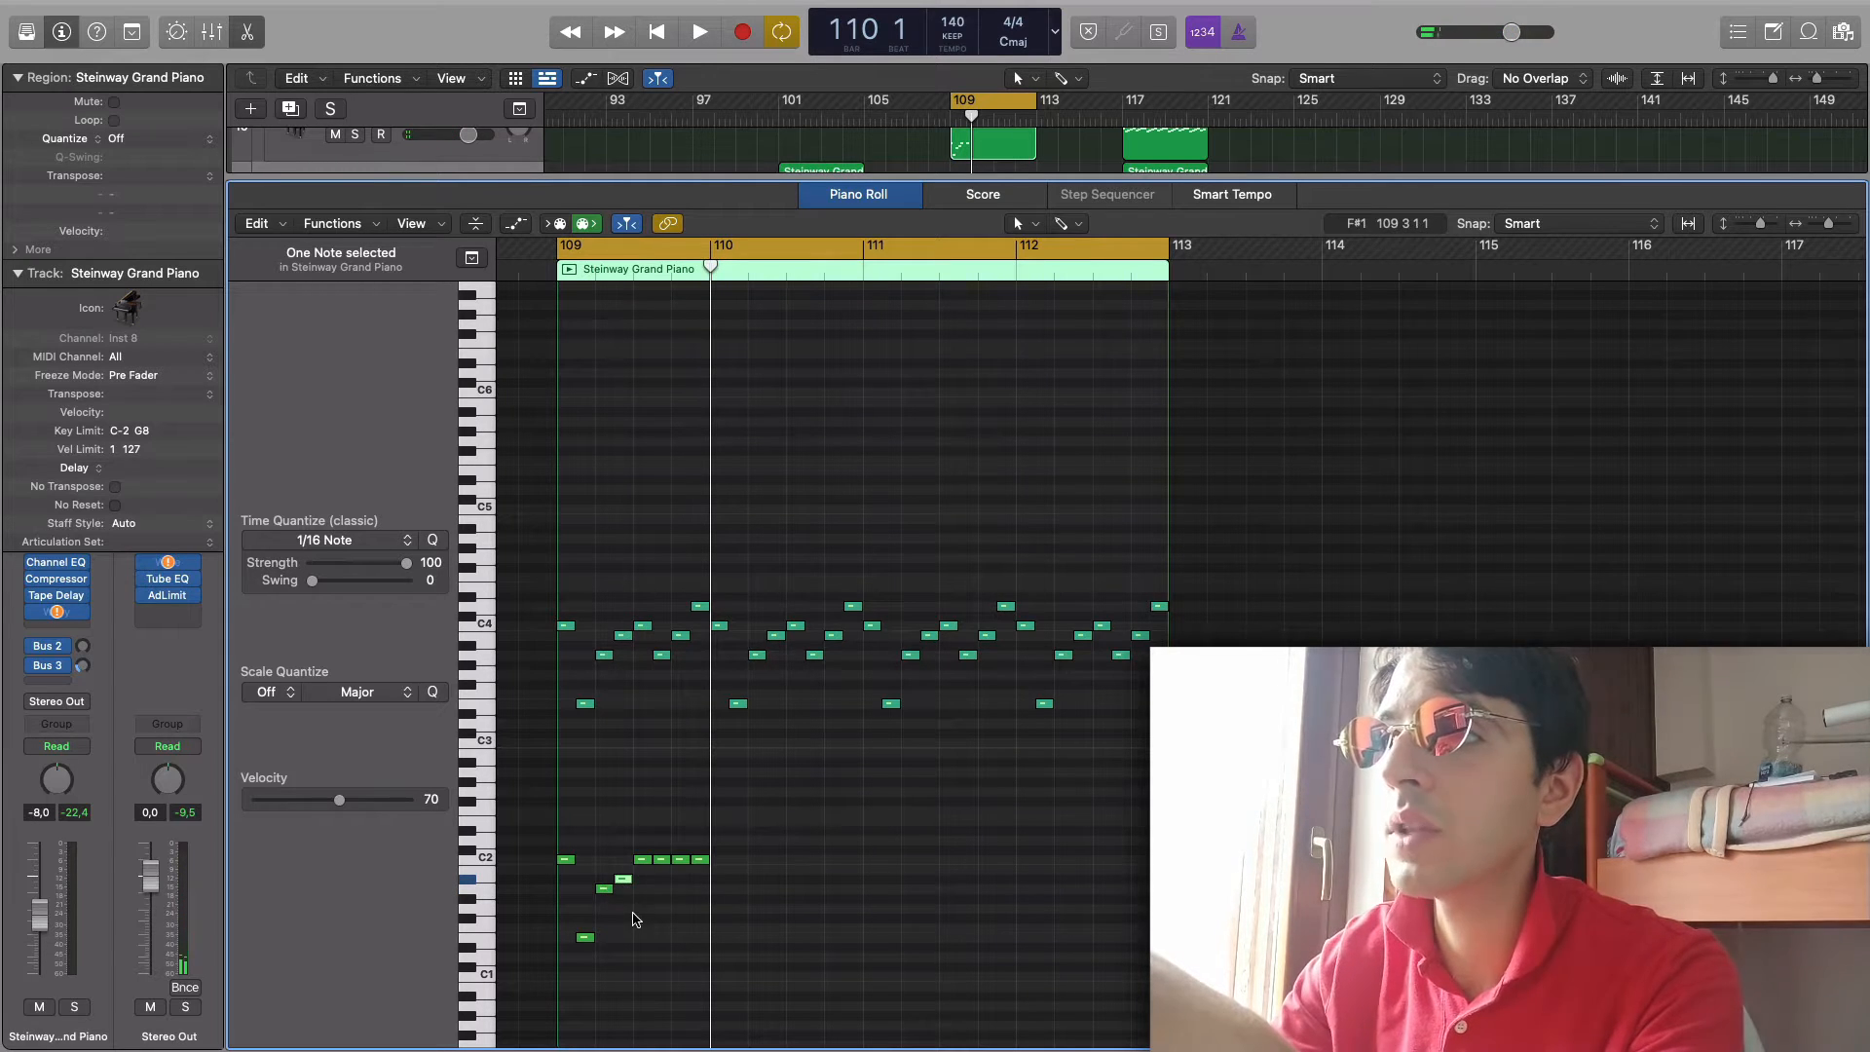
drag(611, 892, 604, 887)
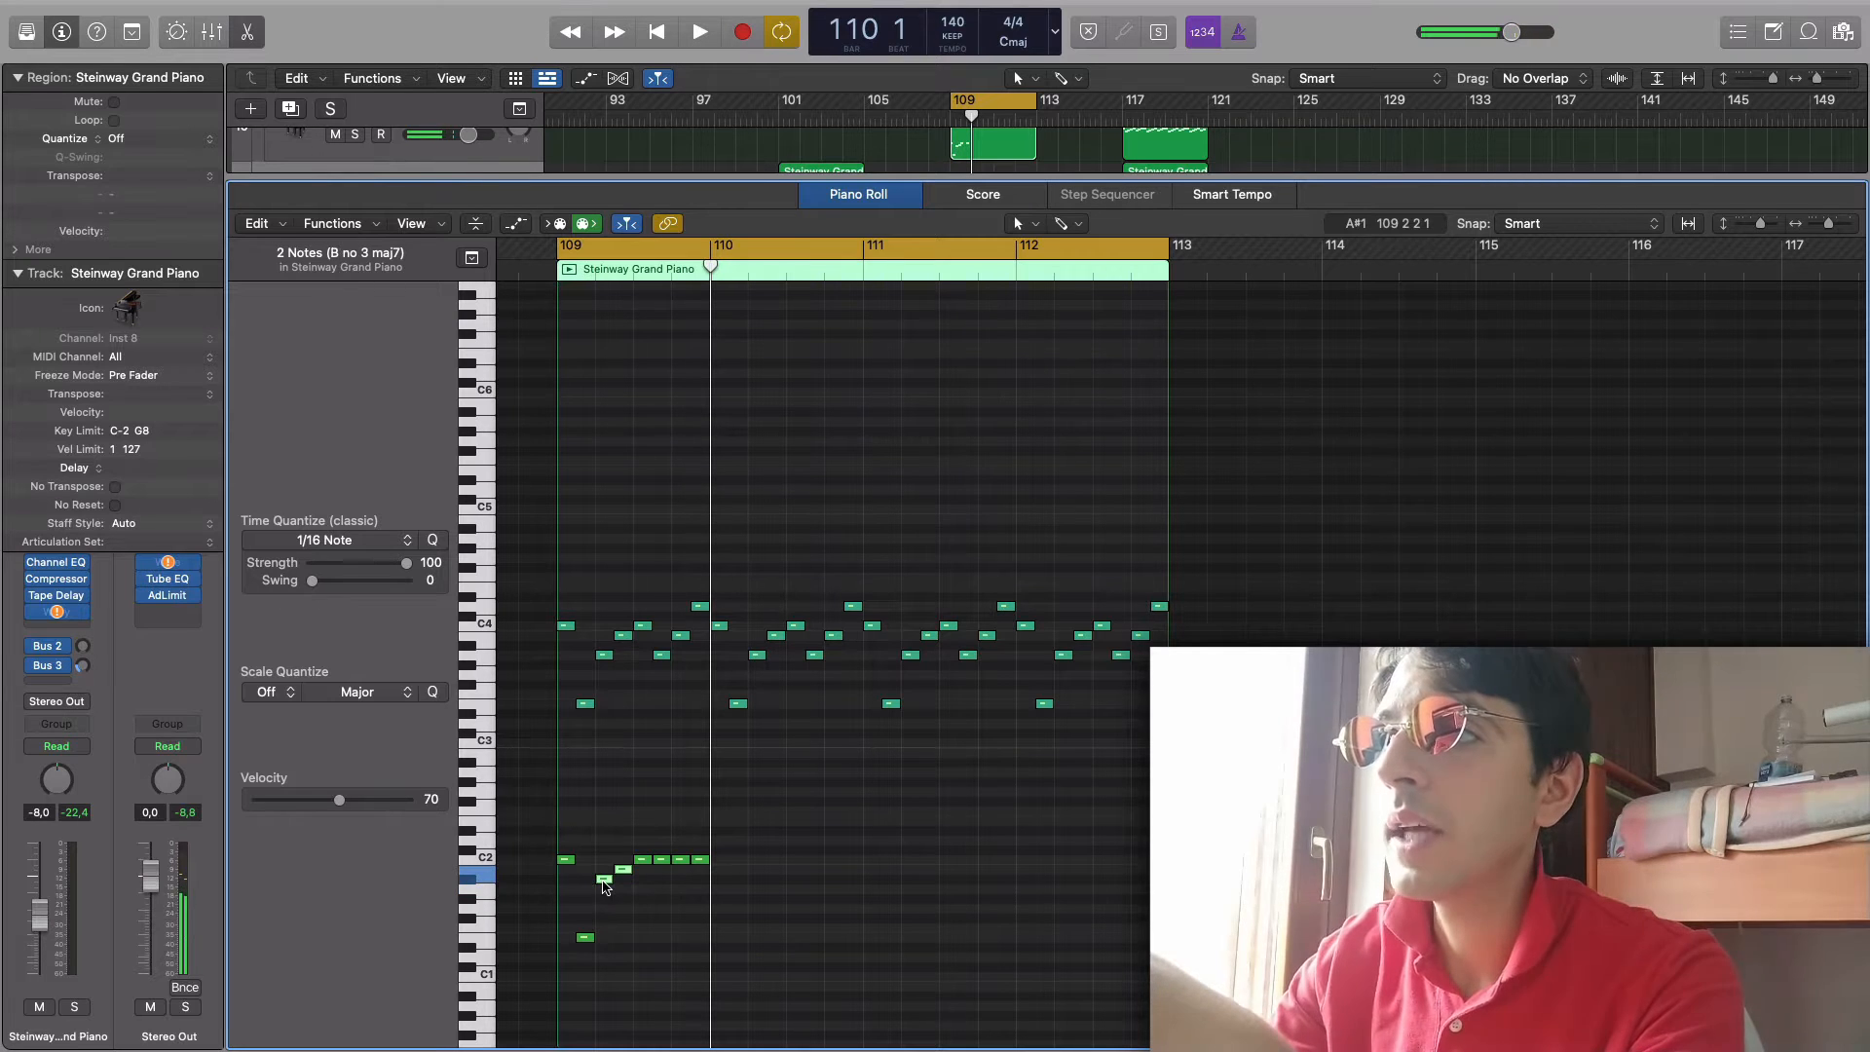
click(653, 671)
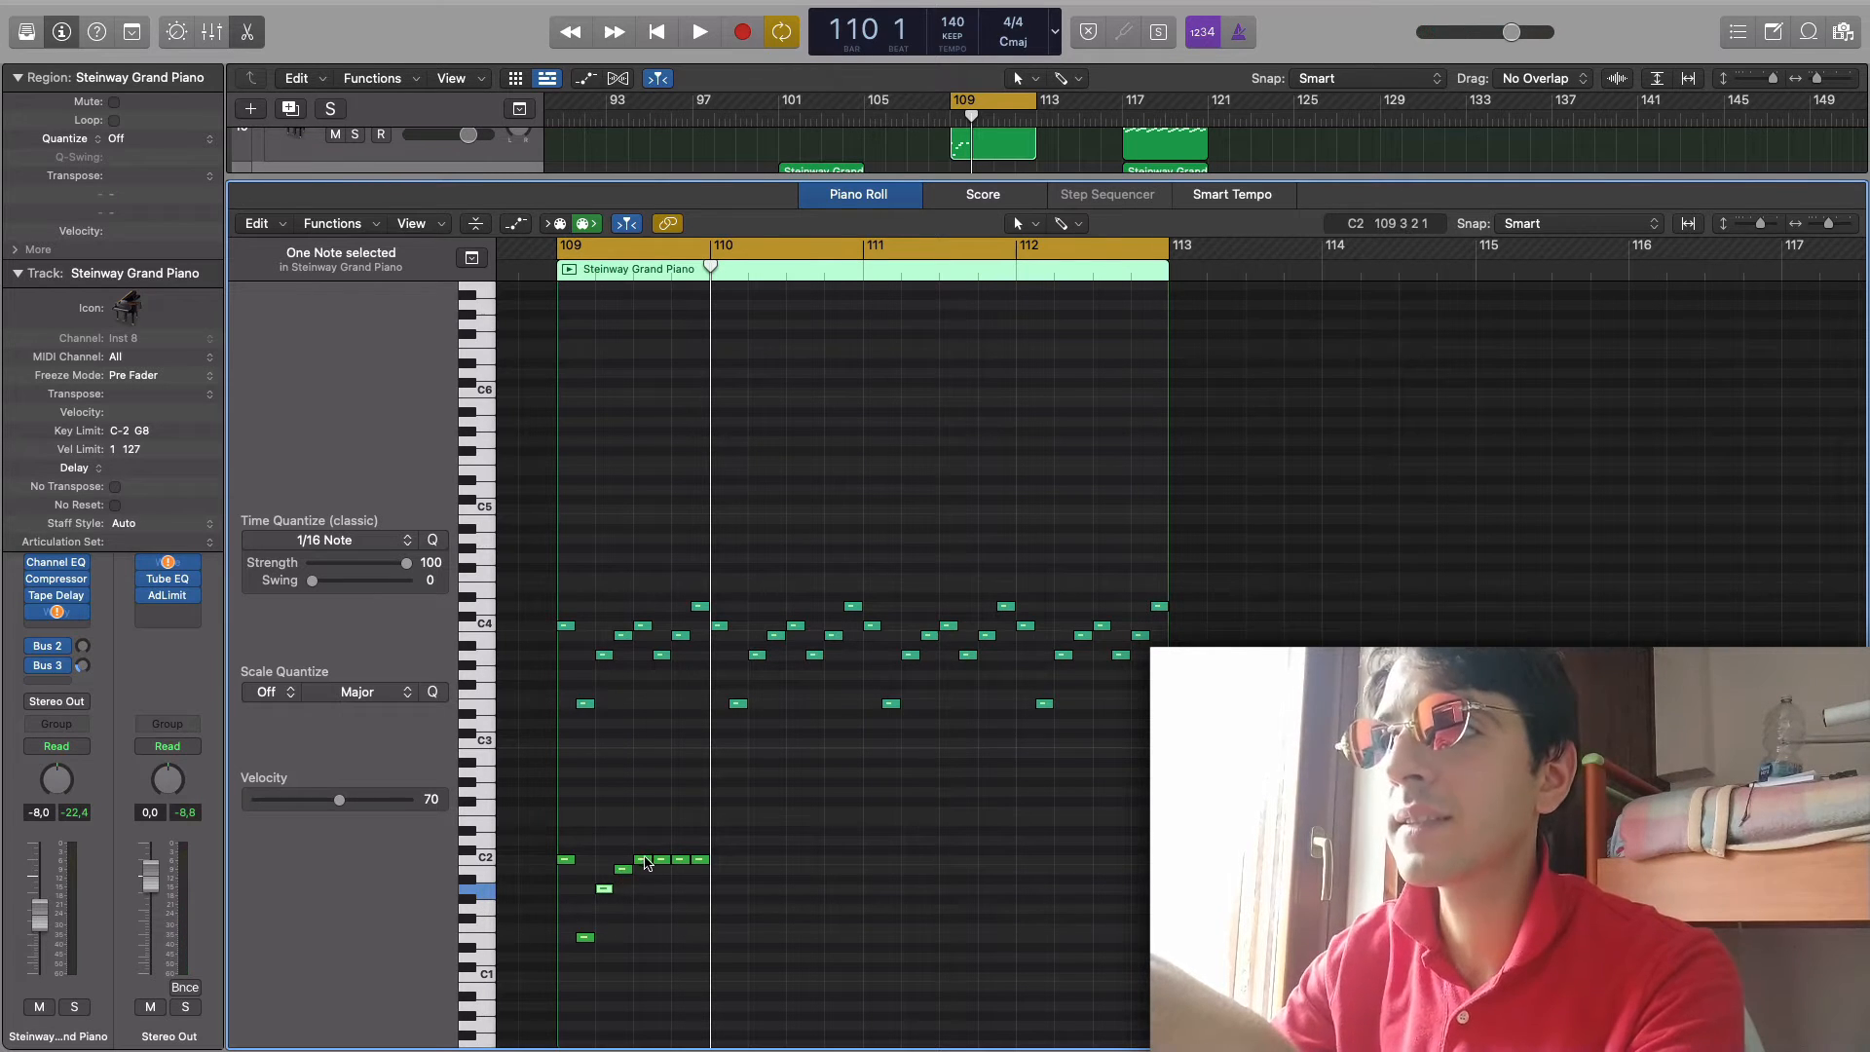
- Delete the last three low C2 notes in bar 109
drag(693, 872, 692, 872)
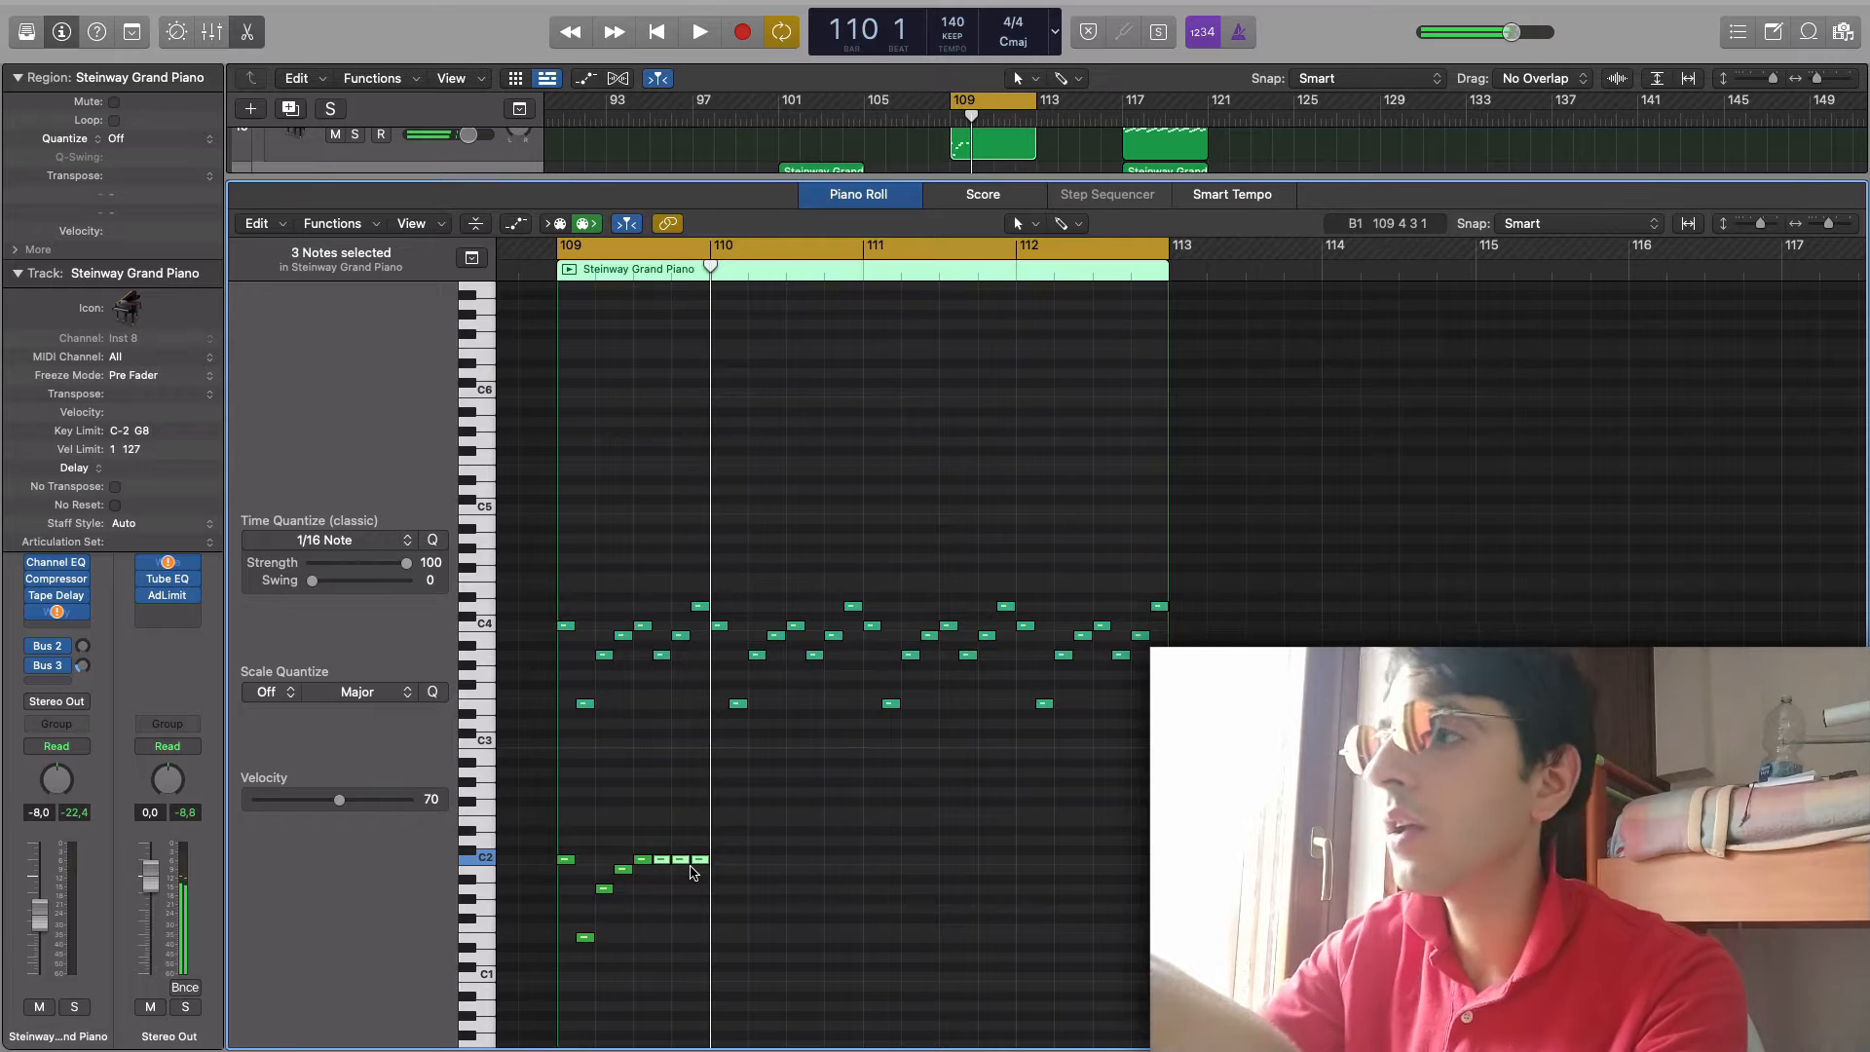
key(Delete)
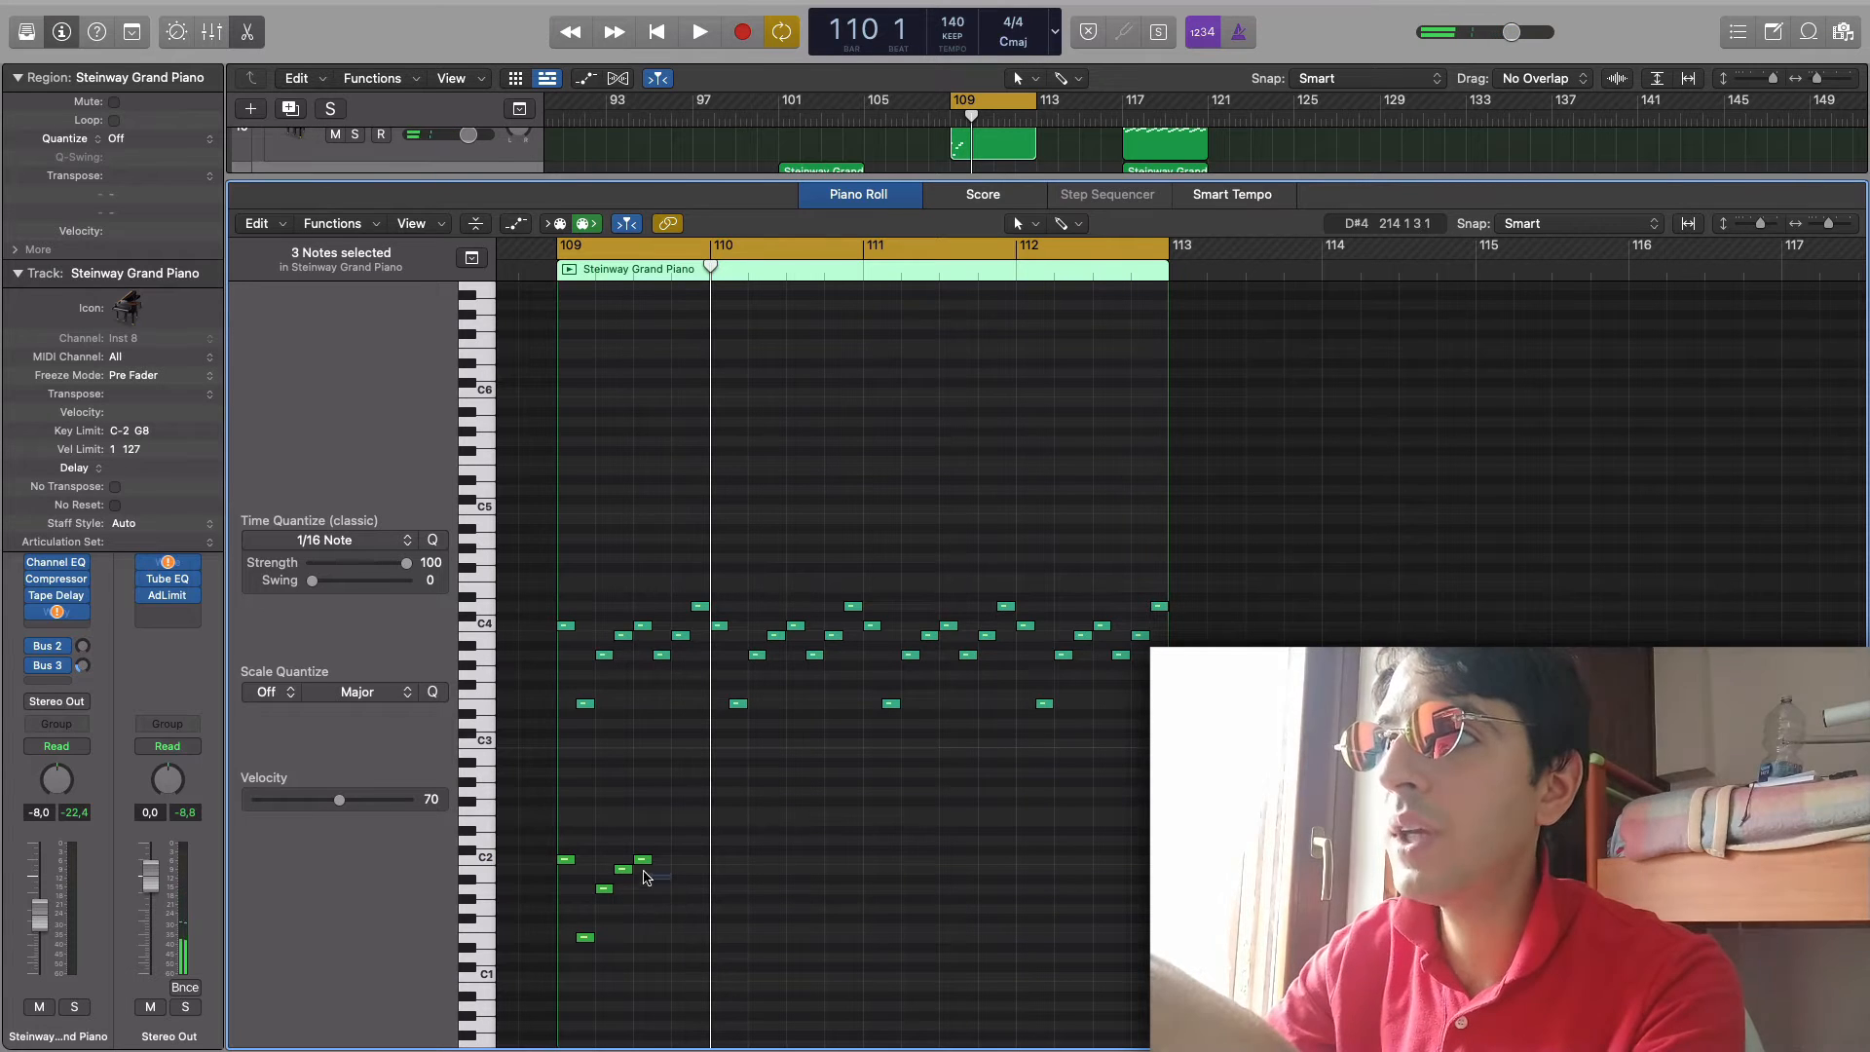
- Duplicate the low A1, B1 and C2 notes at the end of bar 109 and raise the last copy to D2
drag(626, 857, 604, 843)
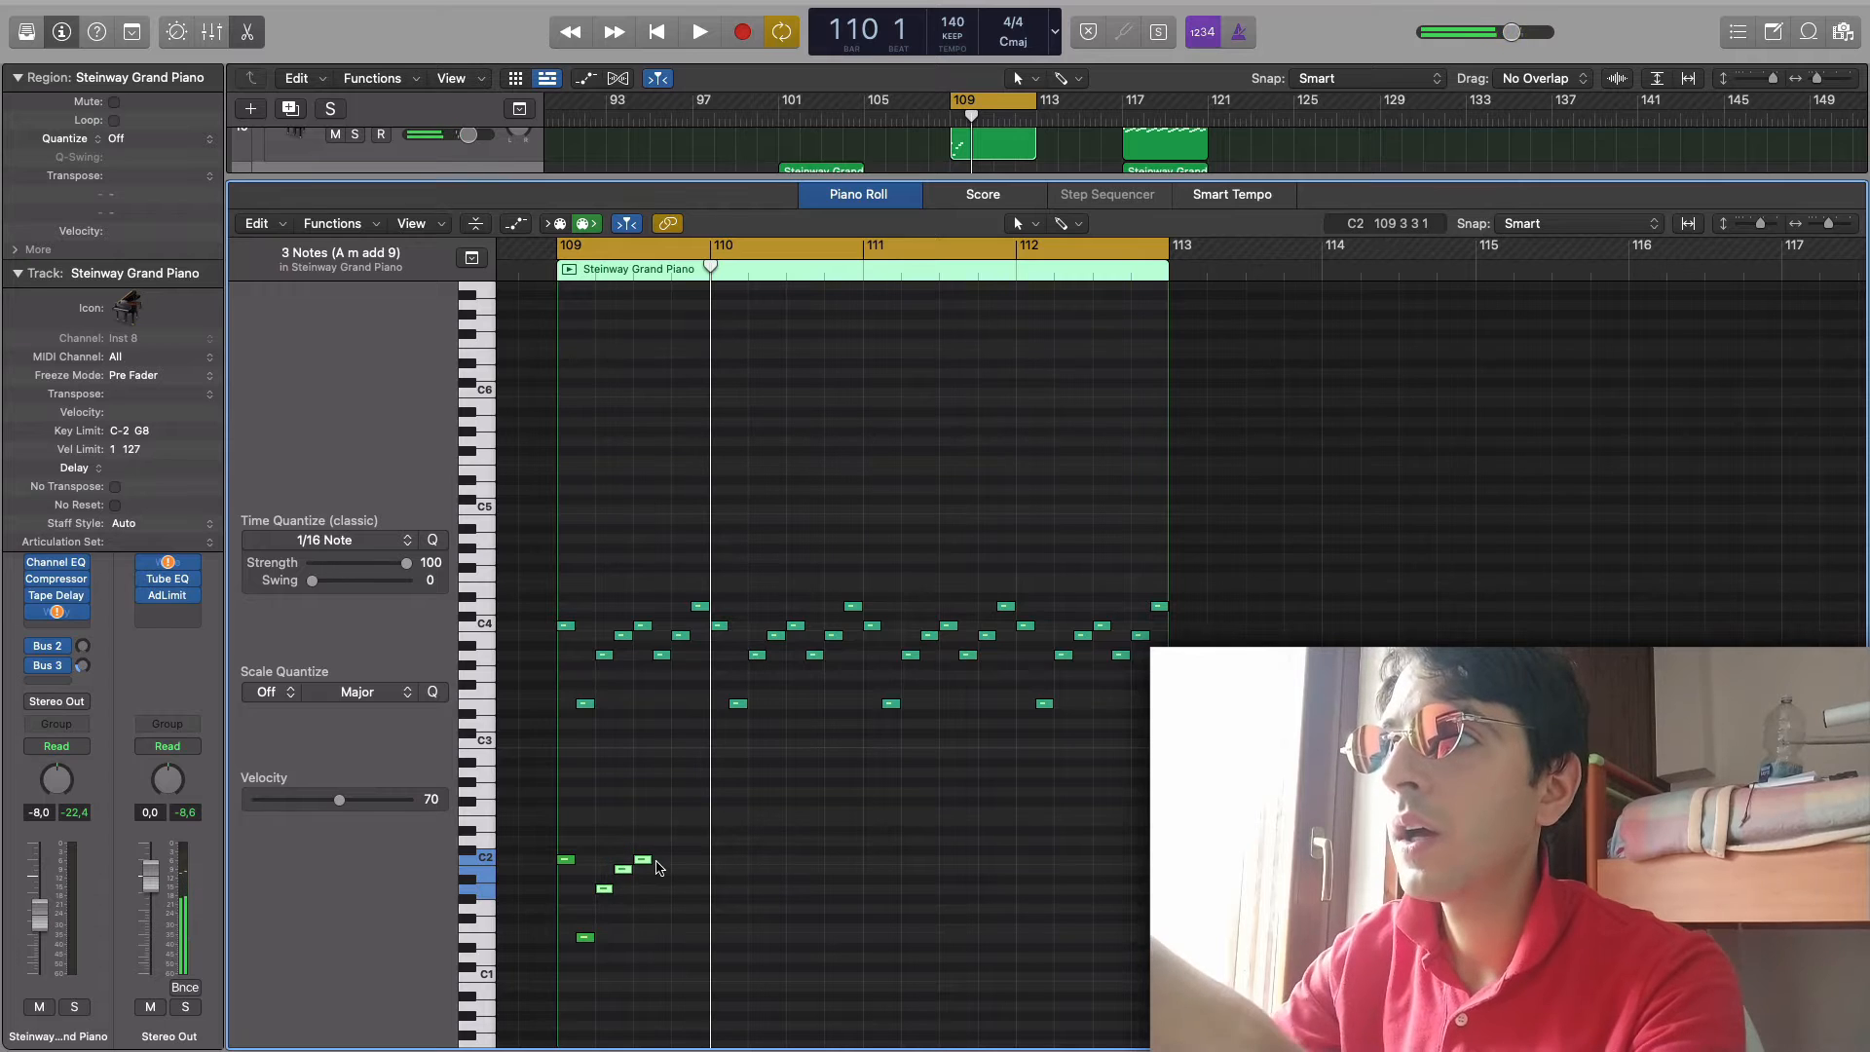
drag(709, 268, 653, 272)
key(super+v)
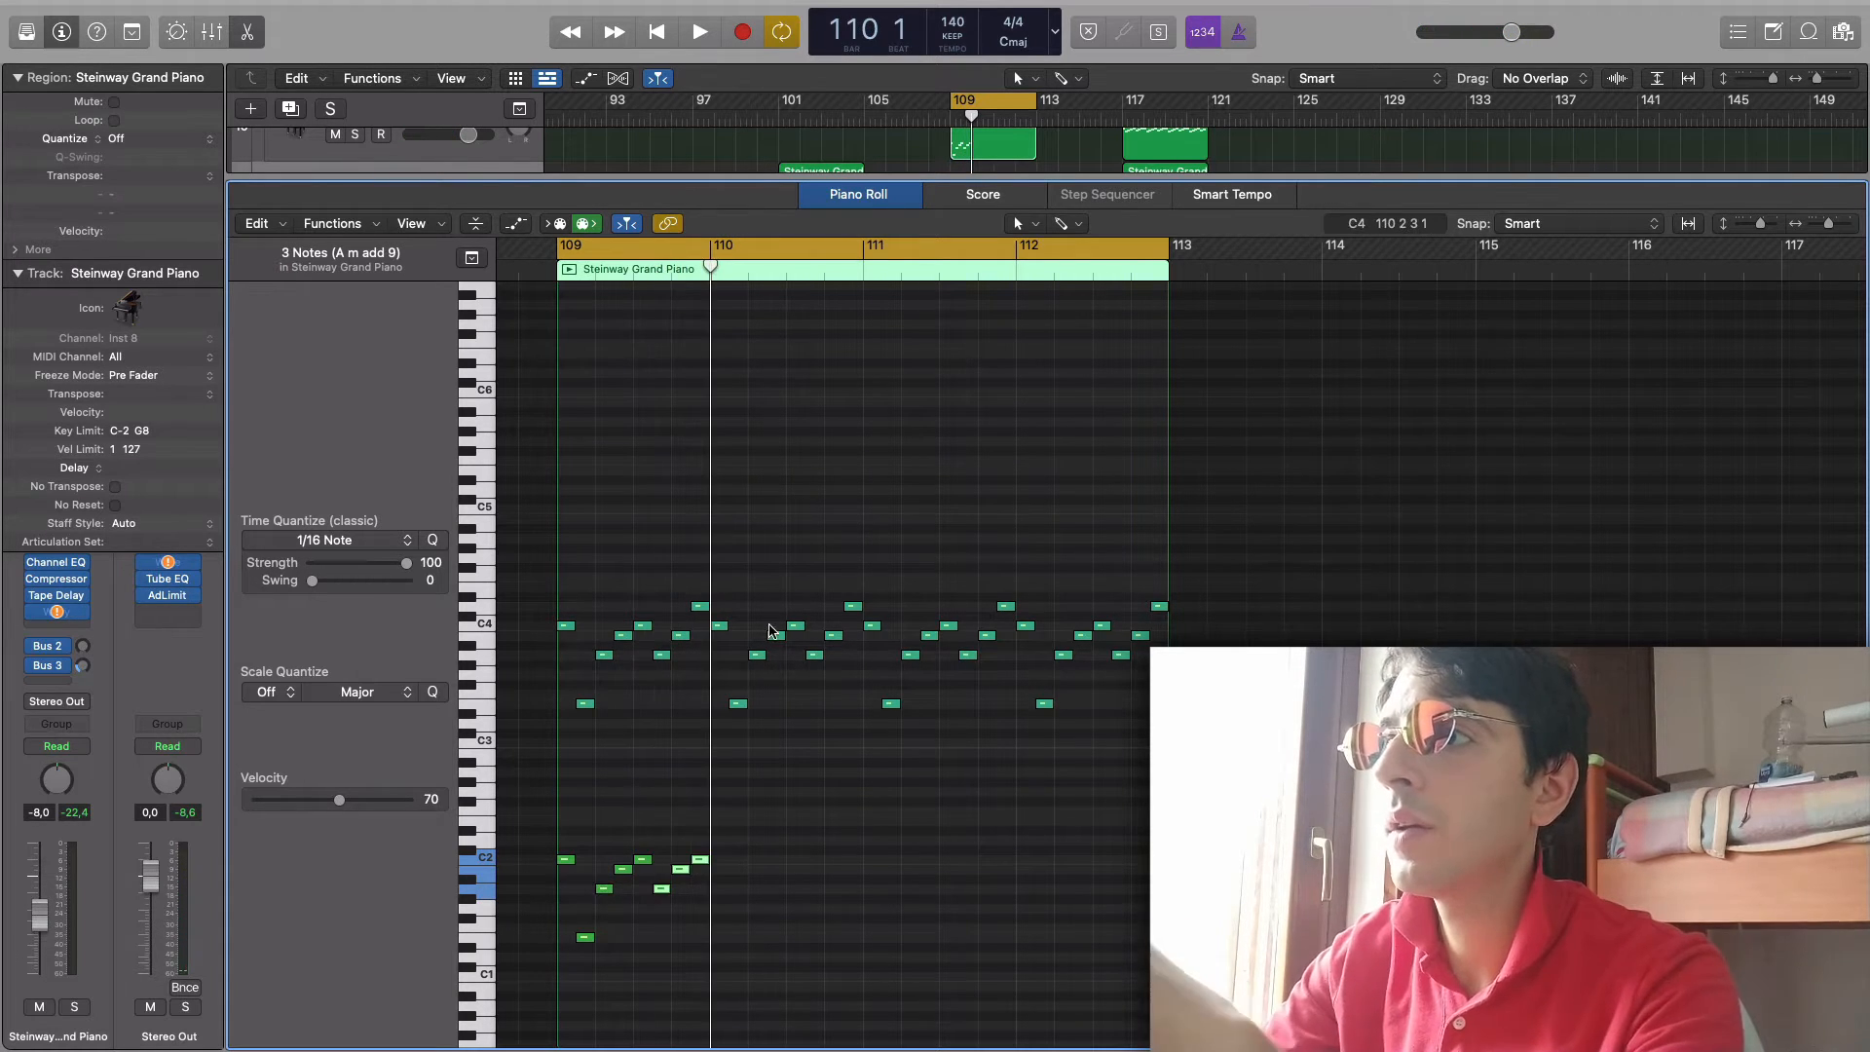
click(675, 743)
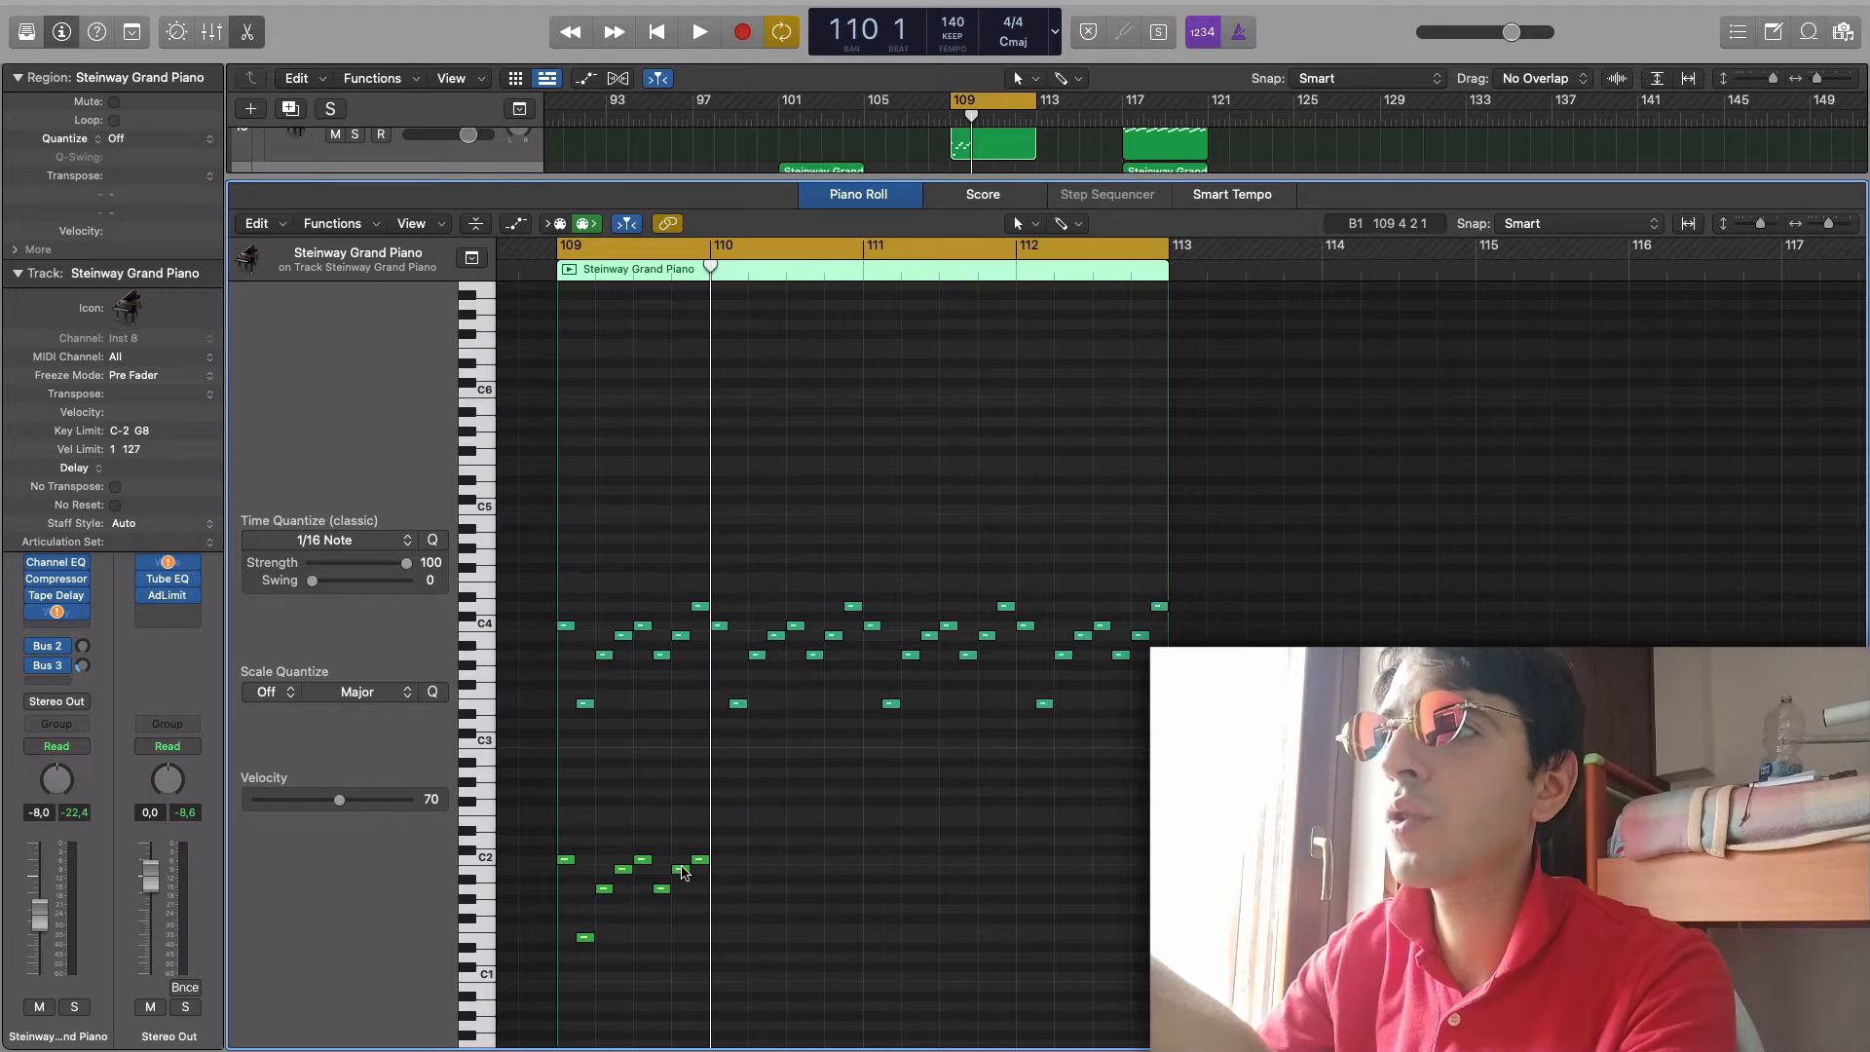
click(699, 861)
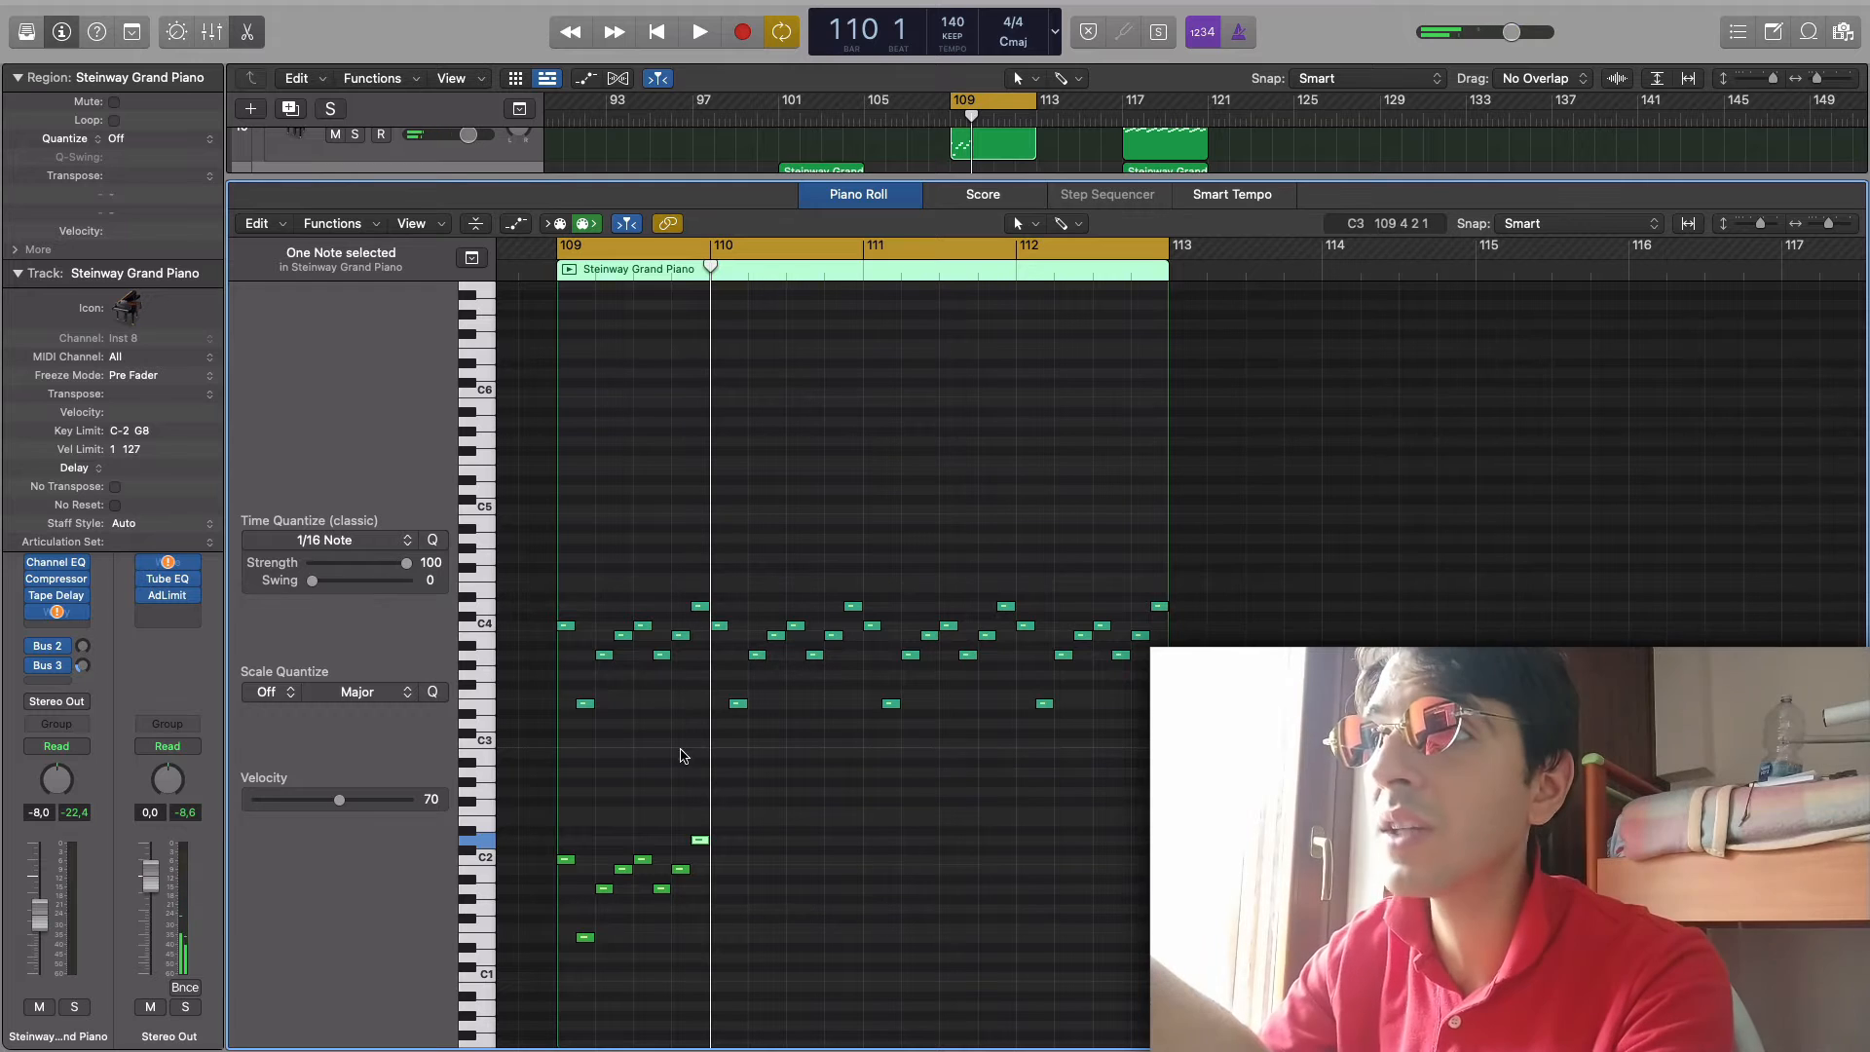
- Delete all the low notes below the melody in bar 109
drag(784, 932, 553, 831)
key(Delete)
click(584, 937)
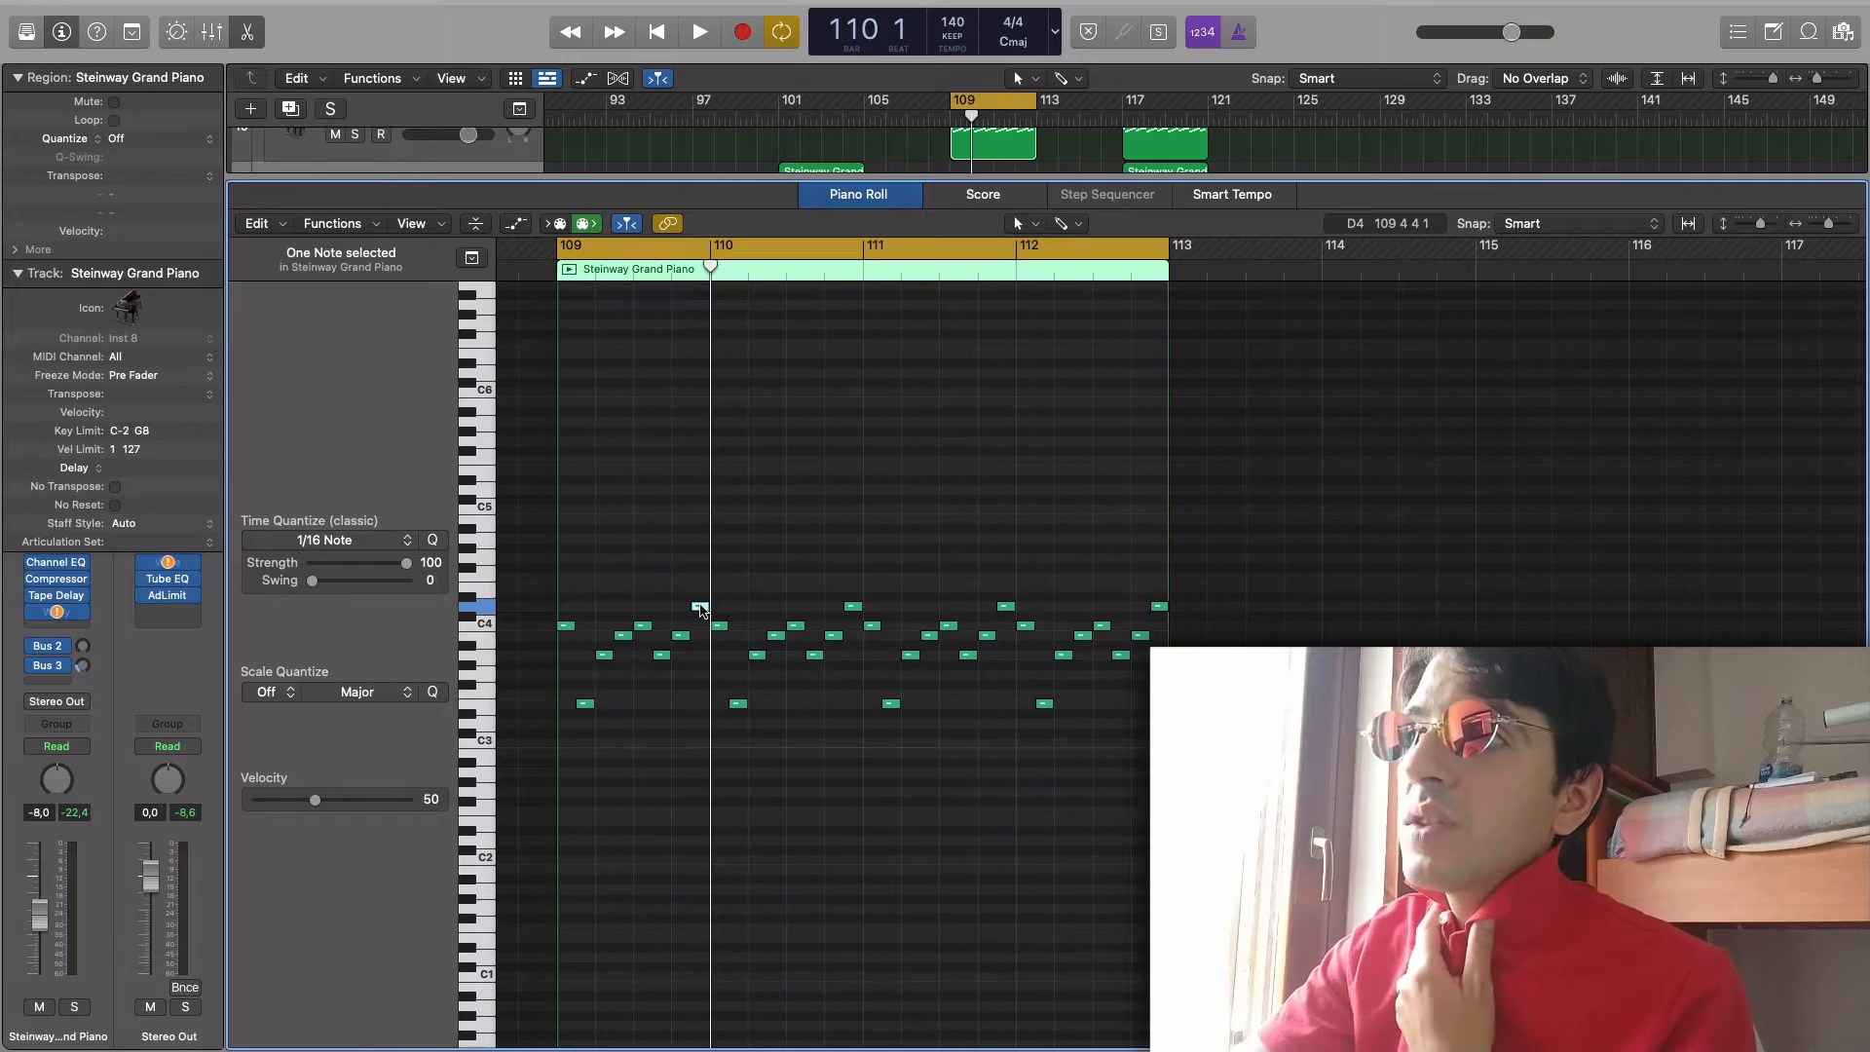
- Close the piano roll and shift the cycle range from bar 109 towards the piano regions at bar 117
key(space)
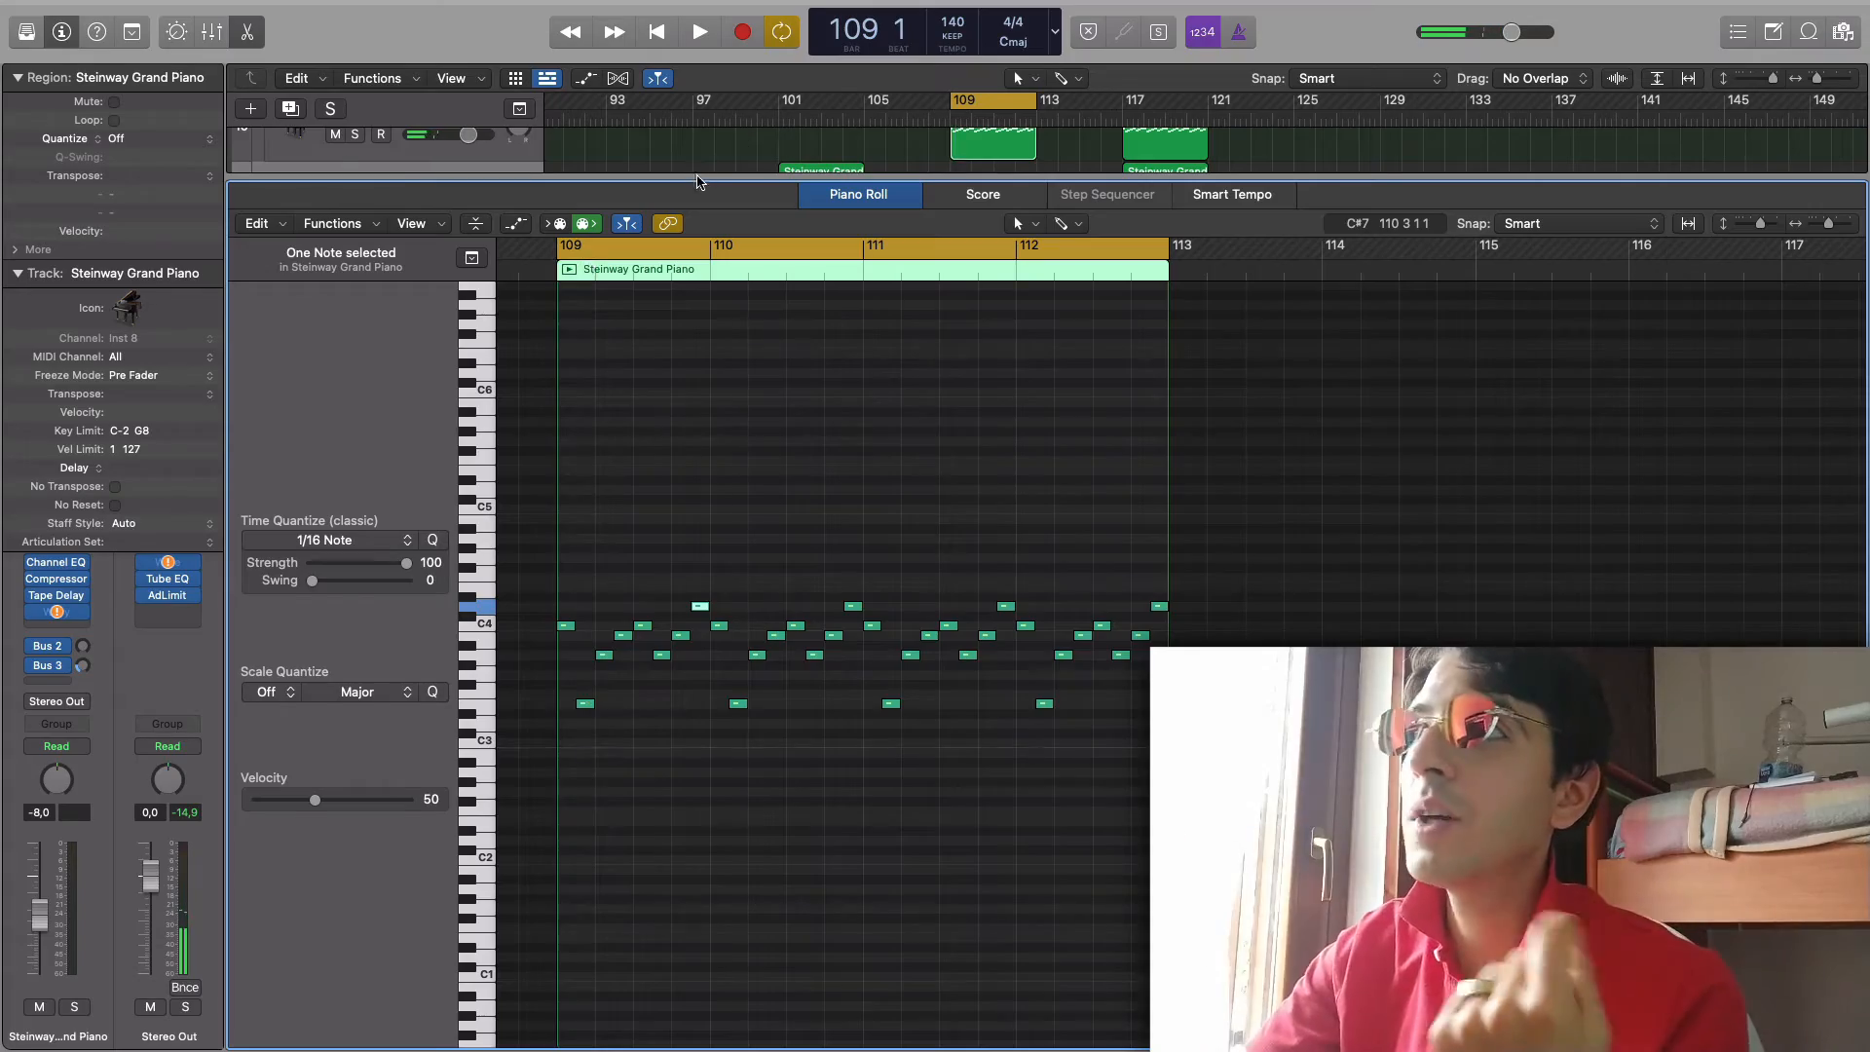
key(p)
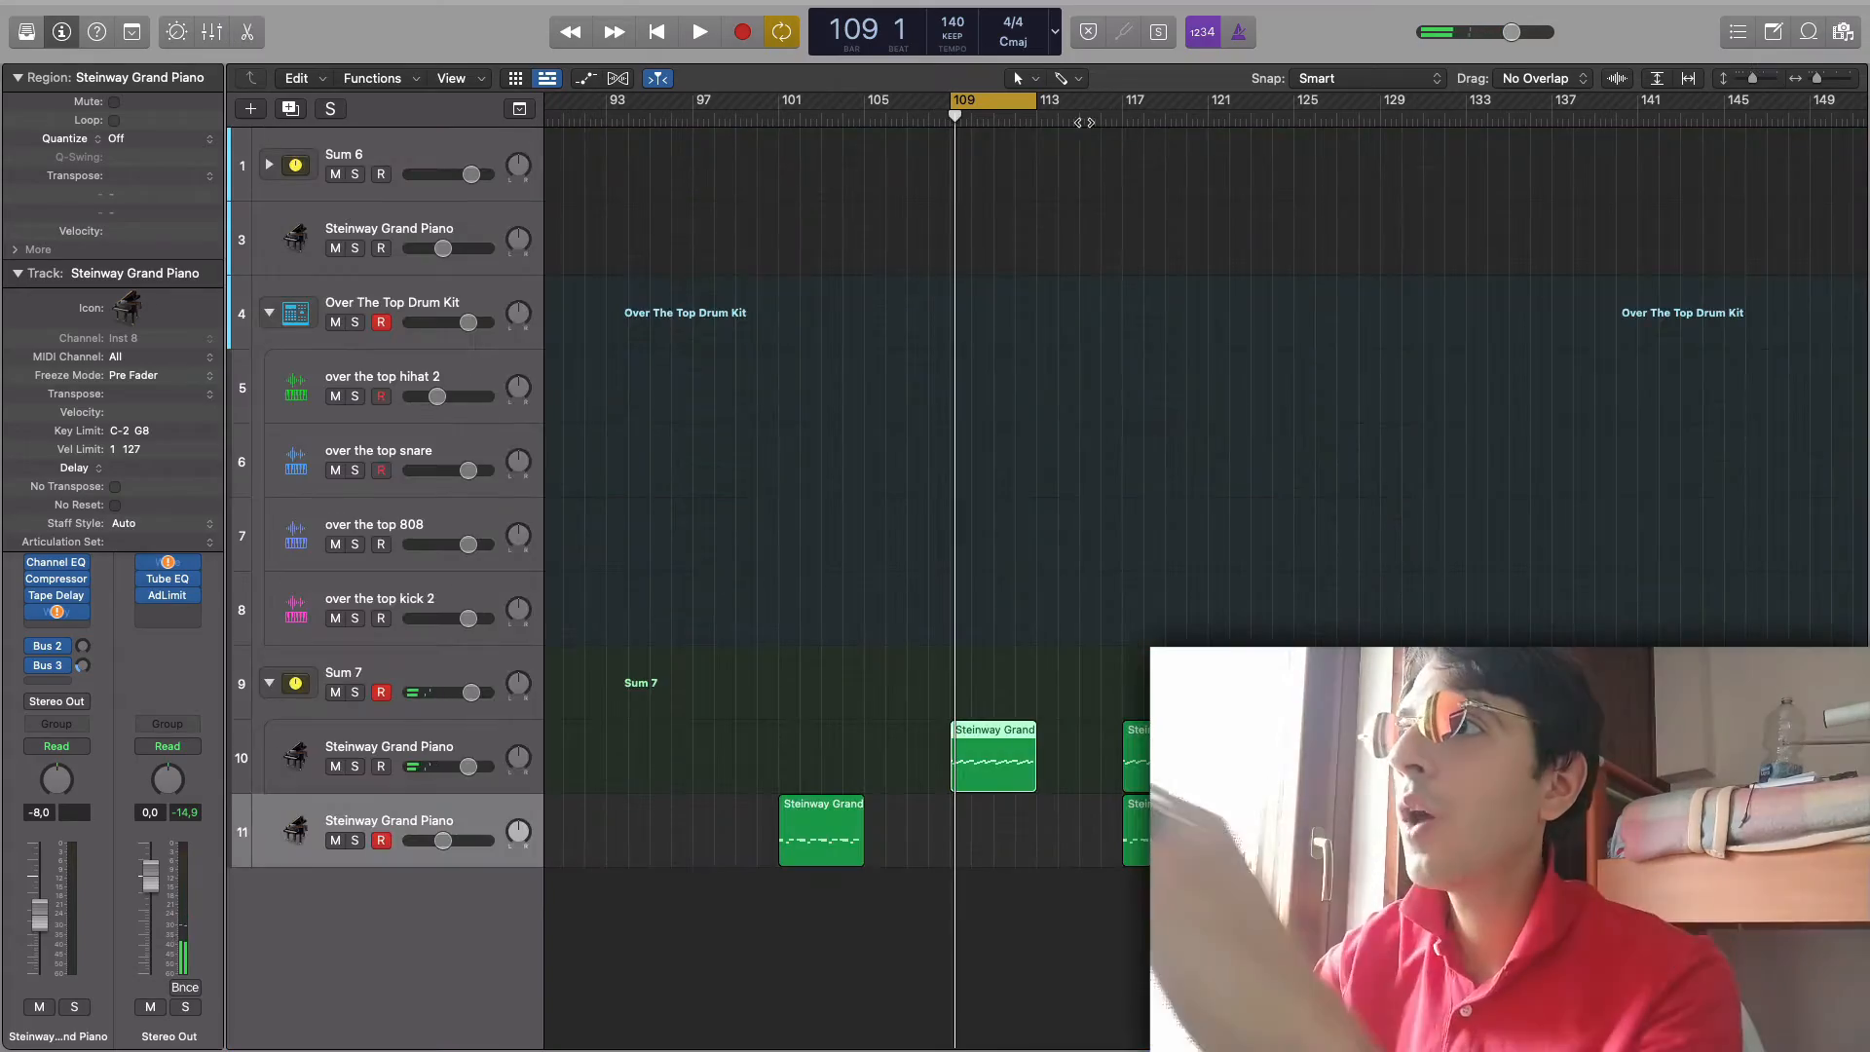
drag(1001, 102, 1091, 103)
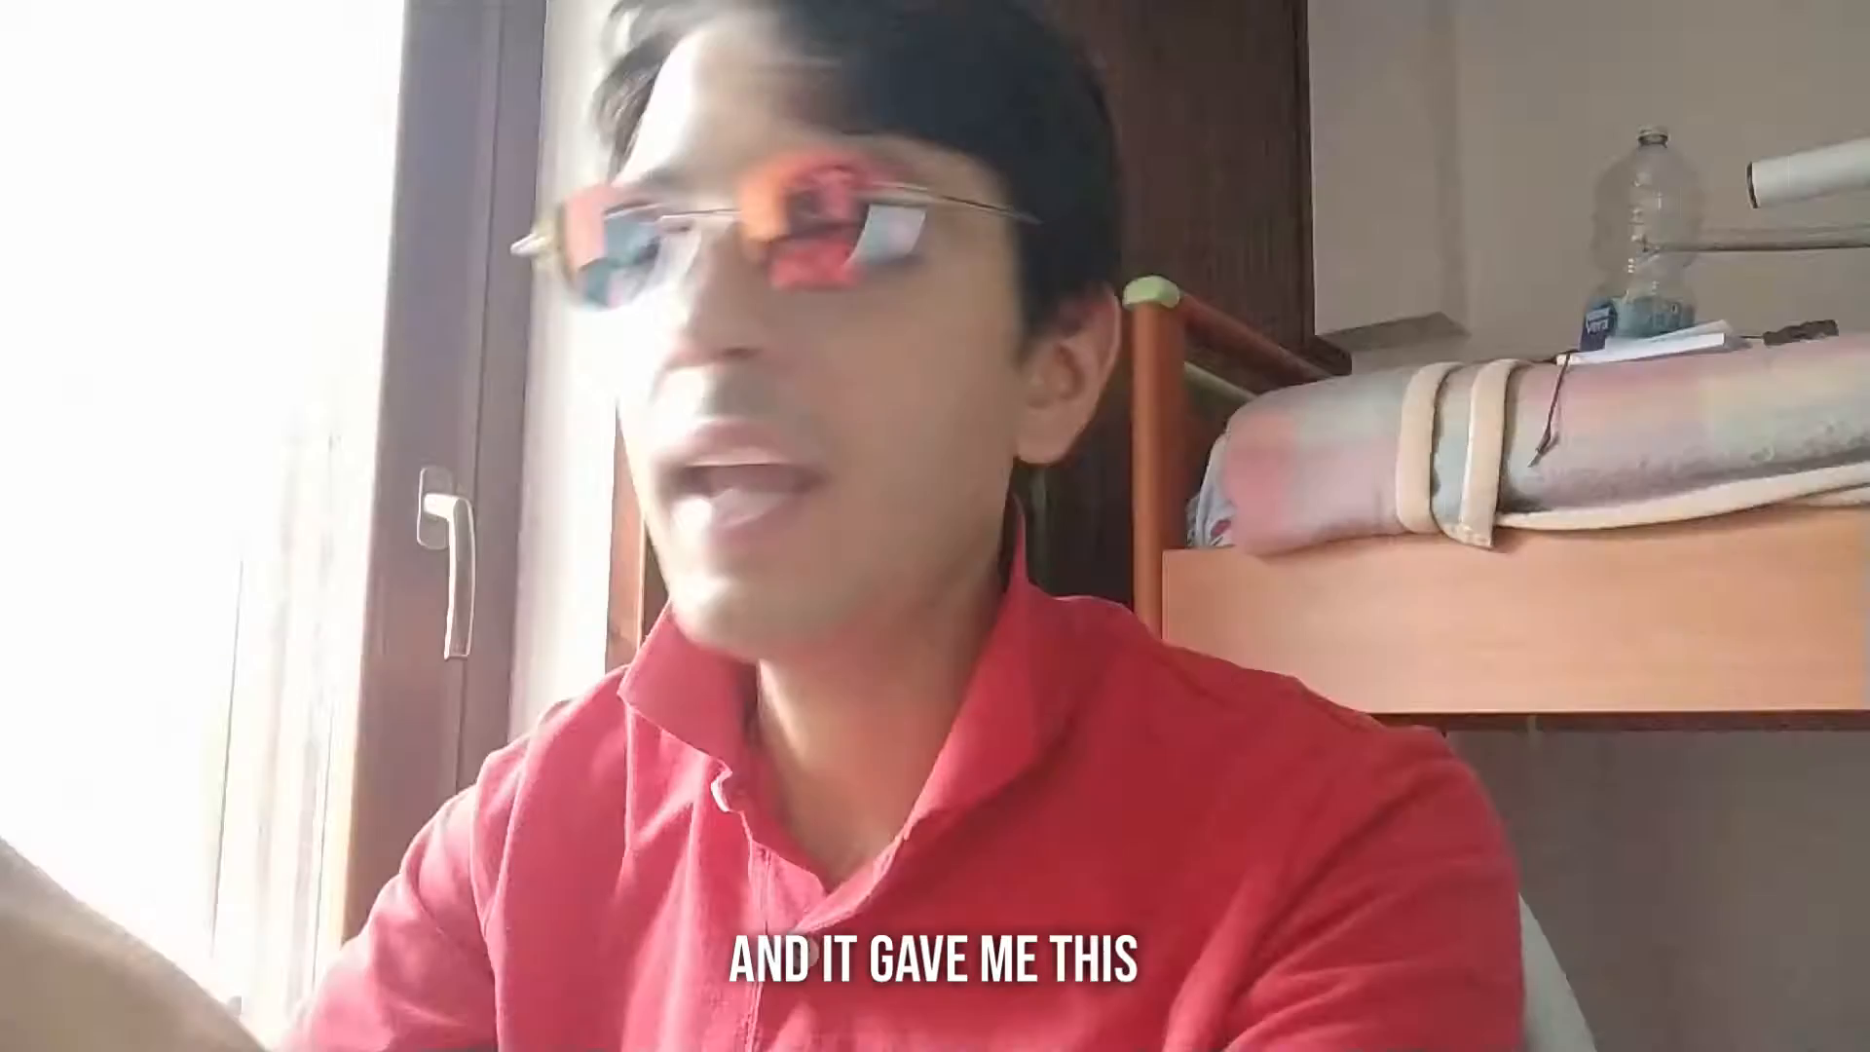